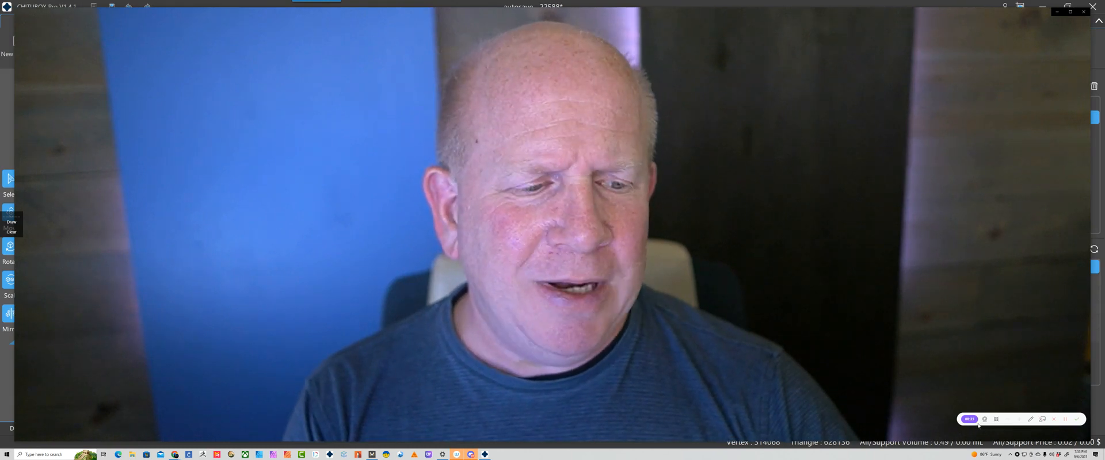
{"action": "left_click_drag", "start_coordinate": [978, 426], "coordinate": [838, 428]}
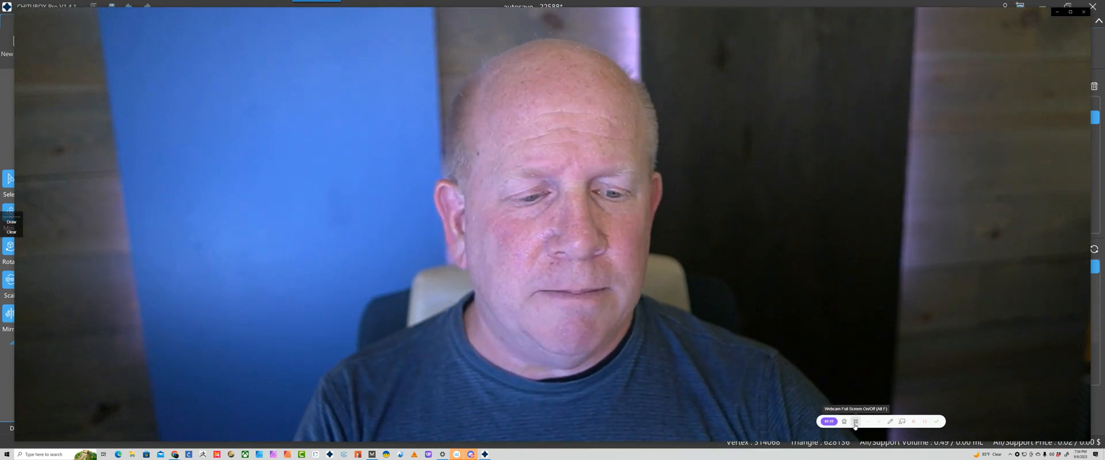
{"action": "left_click", "coordinate": [855, 423]}
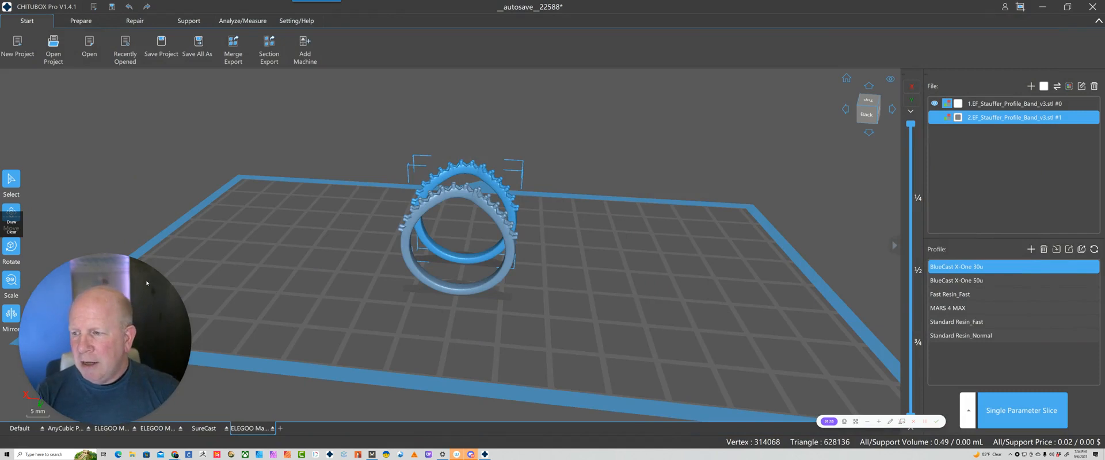
{"action": "left_click_drag", "start_coordinate": [147, 283], "coordinate": [196, 117]}
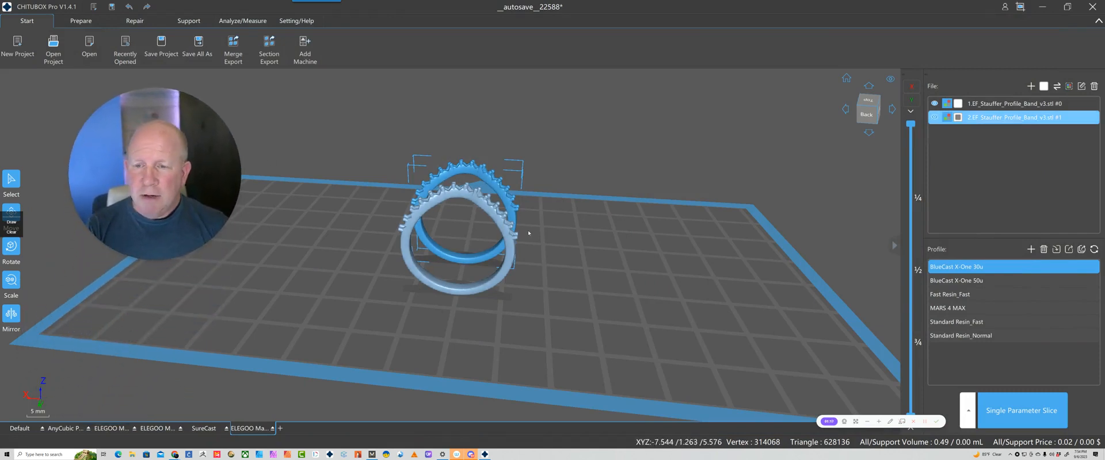
Step: Compare the resin profiles stored for the SureCast, ELEGOO and AnyCubic printers, and return to the ELEGOO Mars 4 Ultra
{"action": "right_click_drag", "start_coordinate": [528, 233], "coordinate": [701, 223]}
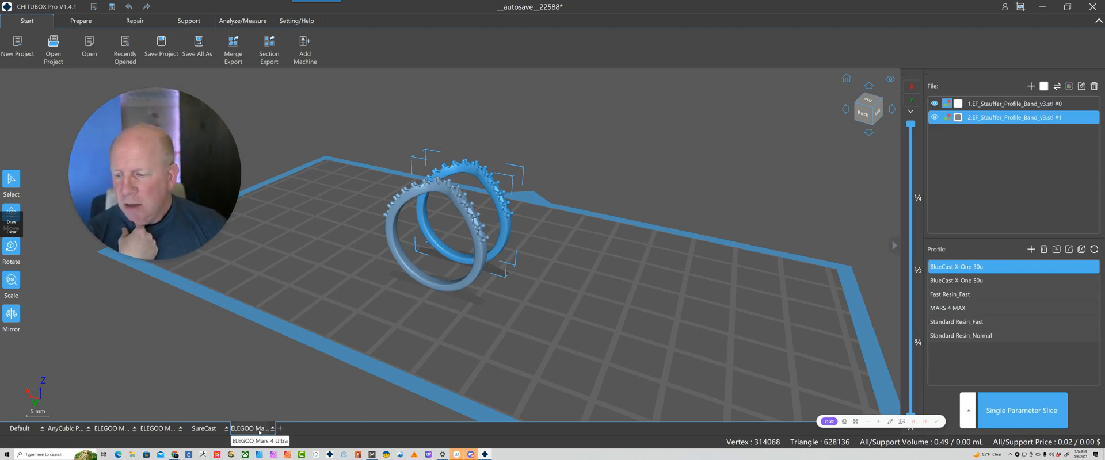
{"action": "left_click", "coordinate": [205, 428]}
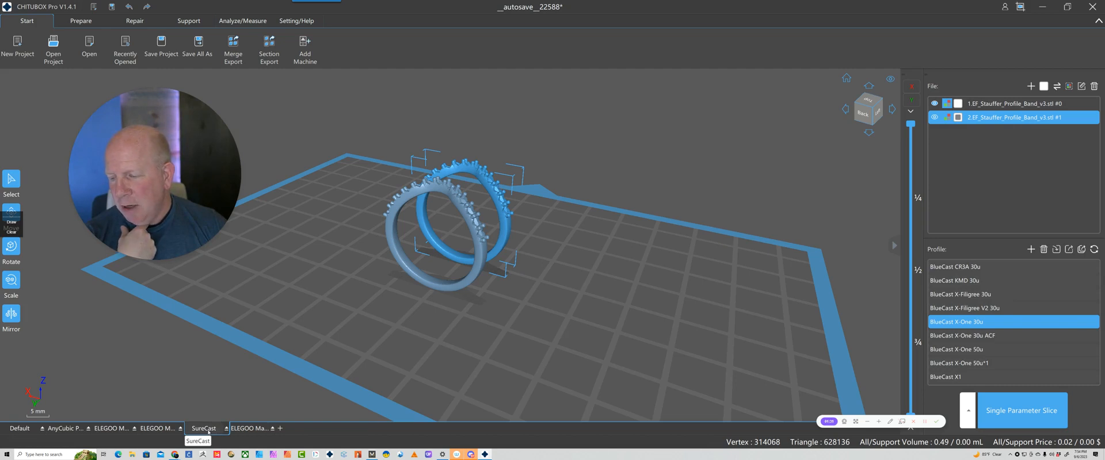
{"action": "left_click", "coordinate": [157, 430]}
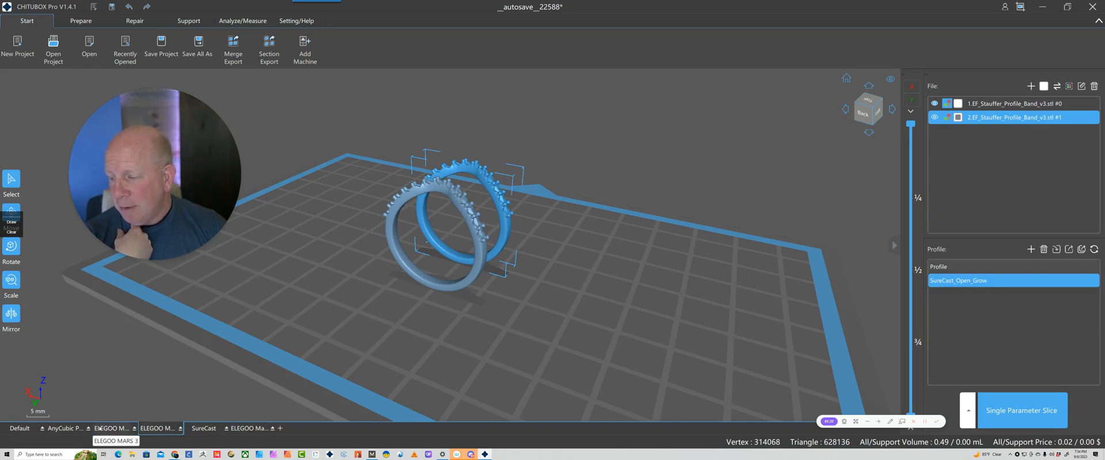
{"action": "left_click", "coordinate": [64, 429]}
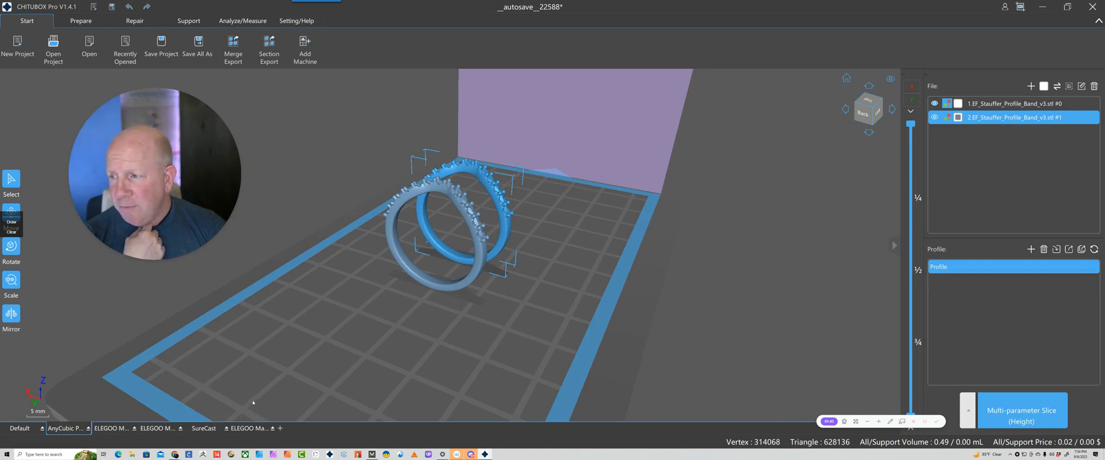
{"action": "left_click", "coordinate": [109, 429]}
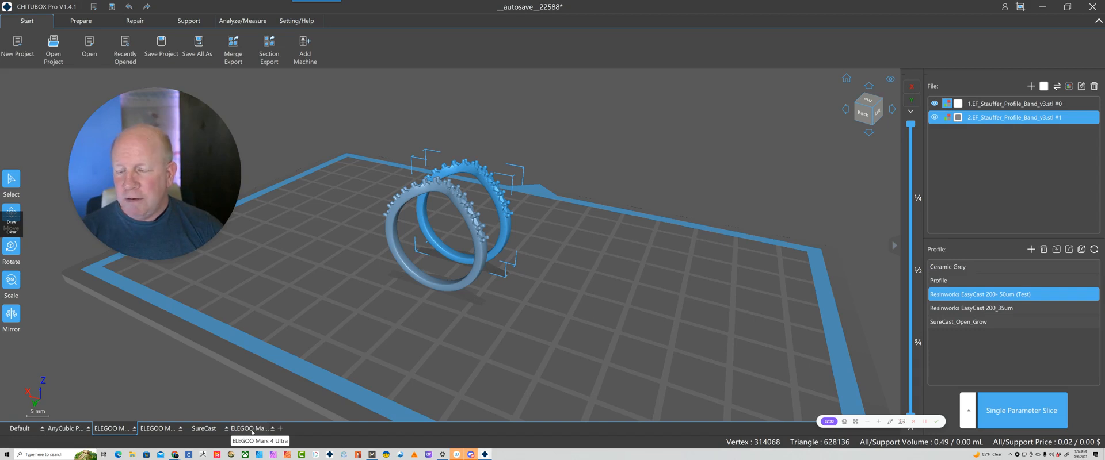
{"action": "left_click", "coordinate": [252, 429]}
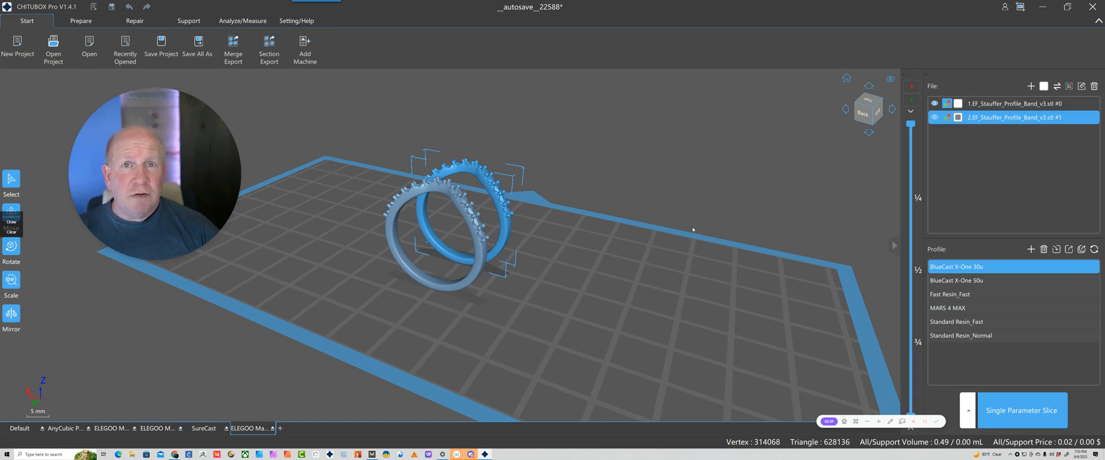
{"action": "mouse_move", "coordinate": [693, 229]}
{"action": "right_mouse_down"}
{"action": "mouse_move", "coordinate": [707, 241]}
{"action": "mouse_move", "coordinate": [697, 240]}
{"action": "right_mouse_up"}
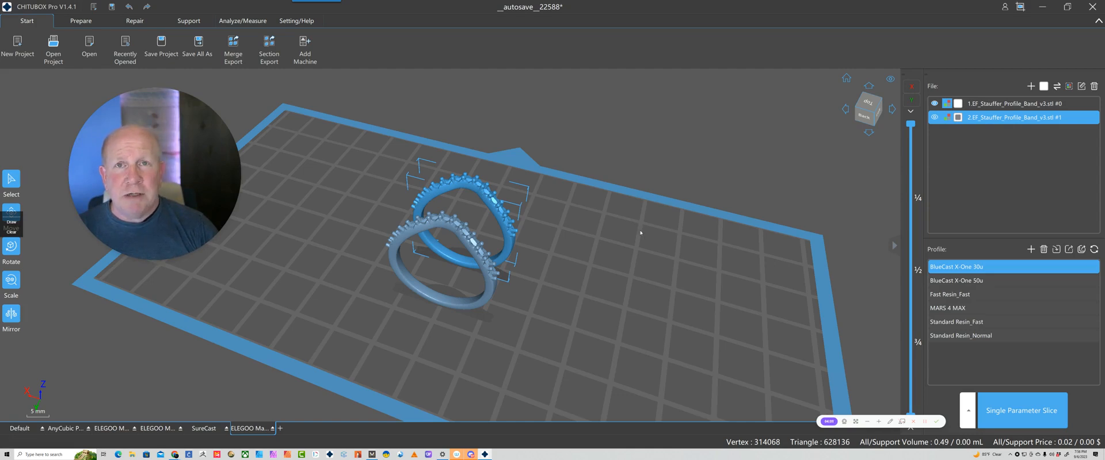
{"action": "left_click_drag", "start_coordinate": [716, 278], "coordinate": [751, 288]}
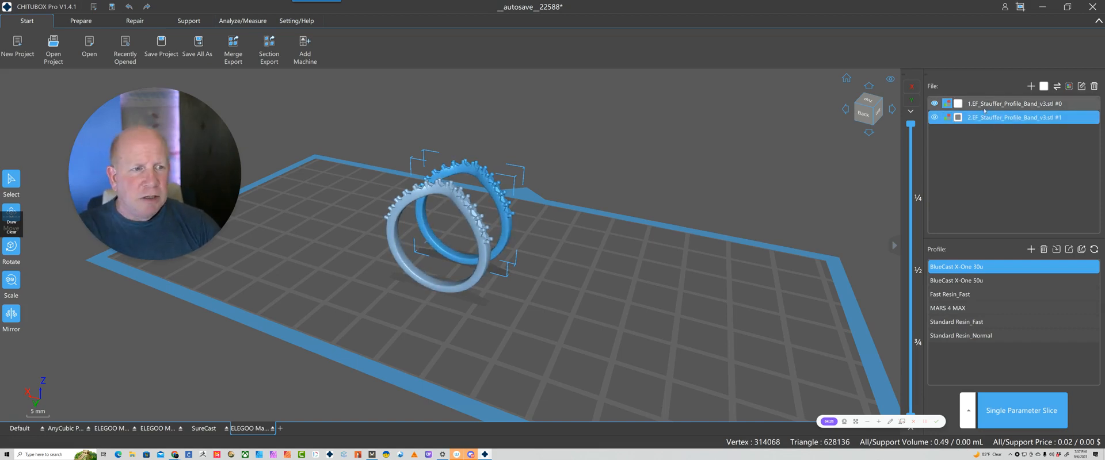
Step: Import the complete v1 pendant STL from the client's pendant folder onto the build plate alongside the two bands
{"action": "left_click", "coordinate": [1031, 86]}
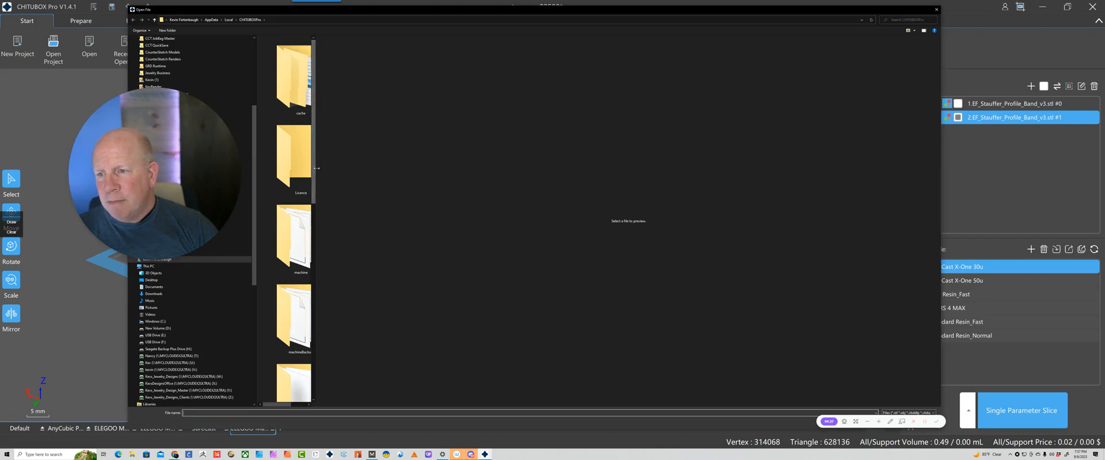
{"action": "left_click_drag", "start_coordinate": [316, 170], "coordinate": [518, 140]}
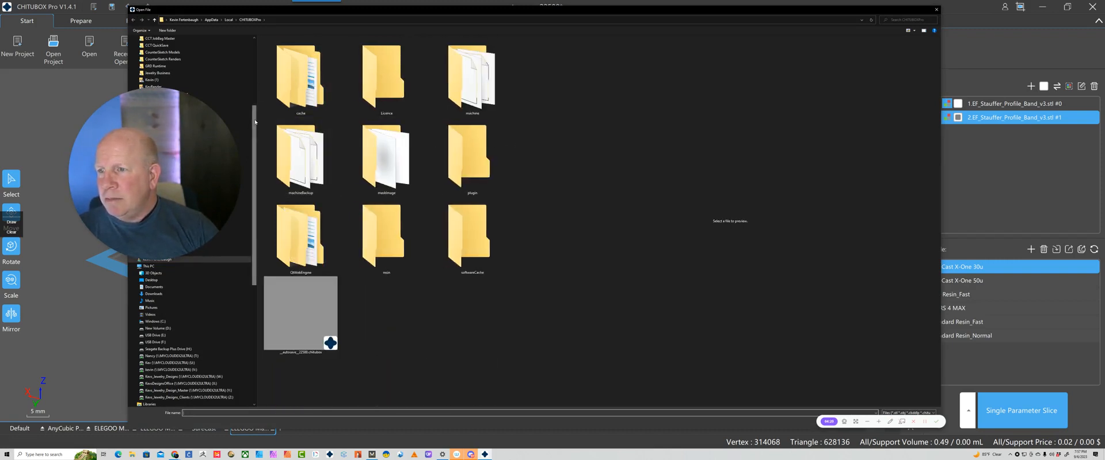
{"action": "scroll", "coordinate": [234, 73], "scroll_direction": "up", "scroll_amount": 7}
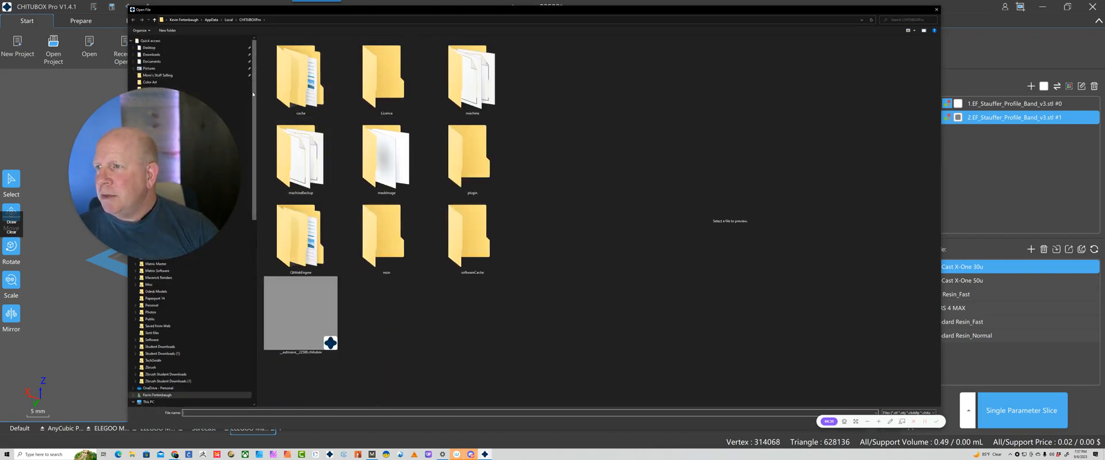
{"action": "left_click_drag", "start_coordinate": [180, 171], "coordinate": [123, 297]}
{"action": "left_click_drag", "start_coordinate": [125, 252], "coordinate": [134, 202]}
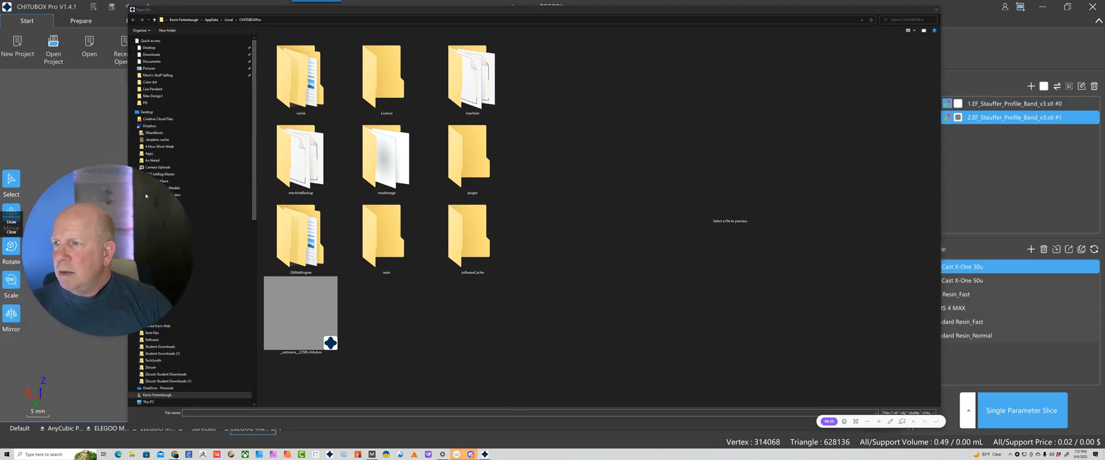
{"action": "left_click", "coordinate": [158, 90]}
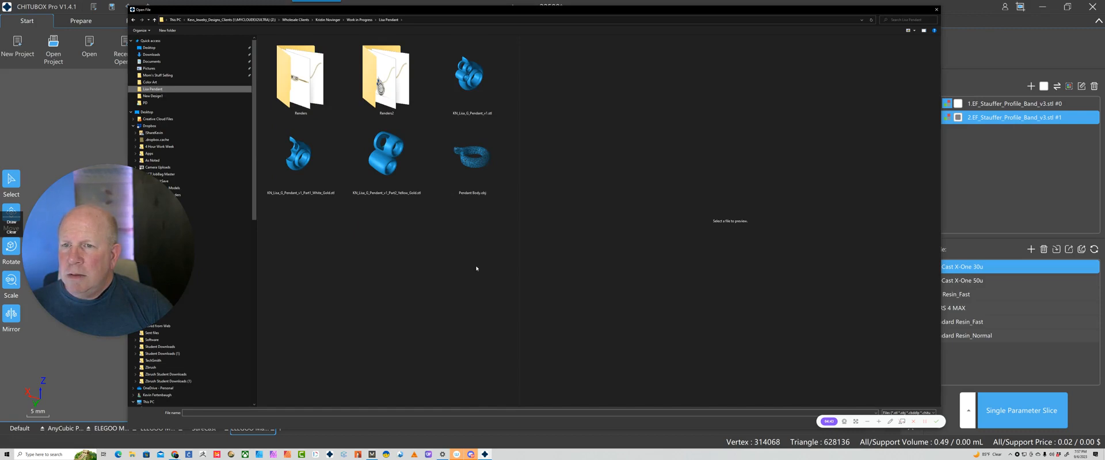
{"action": "left_click", "coordinate": [469, 78]}
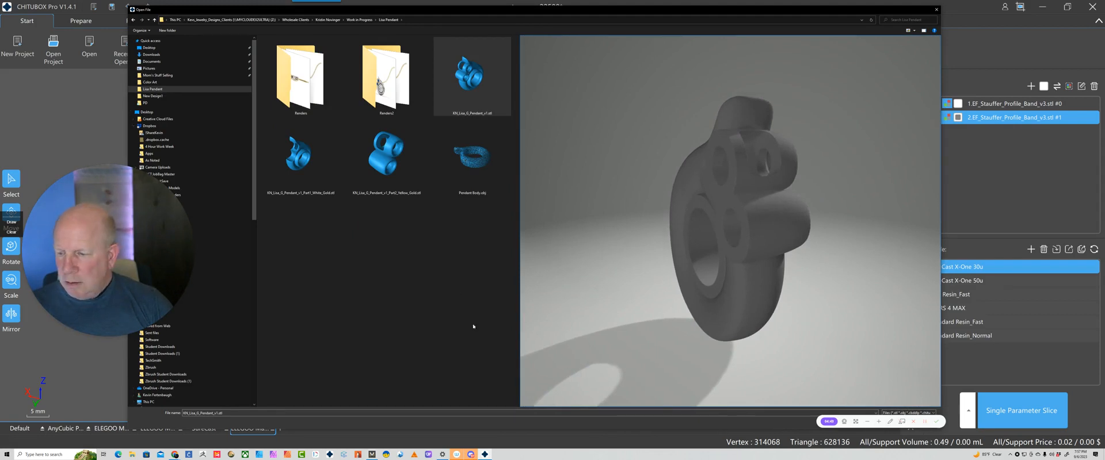
{"action": "left_click_drag", "start_coordinate": [550, 12], "coordinate": [477, 7]}
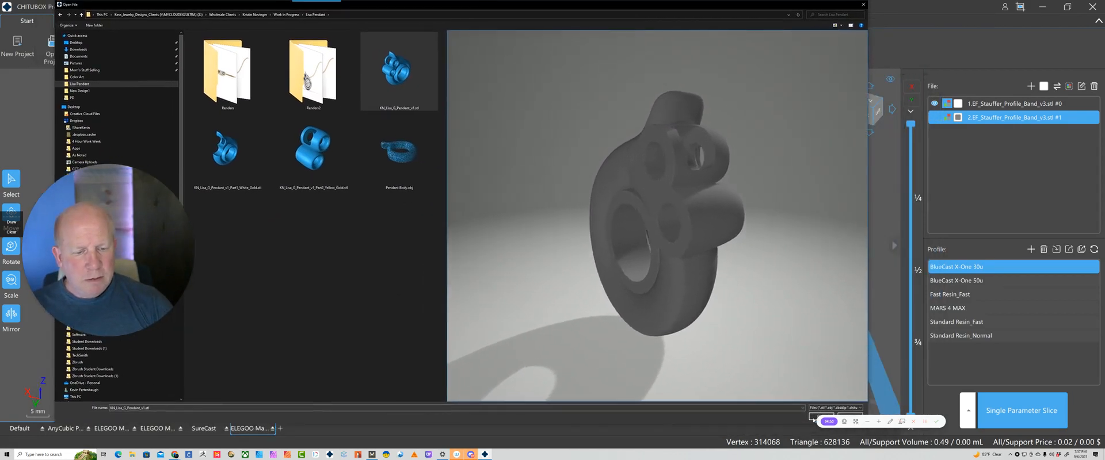
{"action": "left_click", "coordinate": [812, 418]}
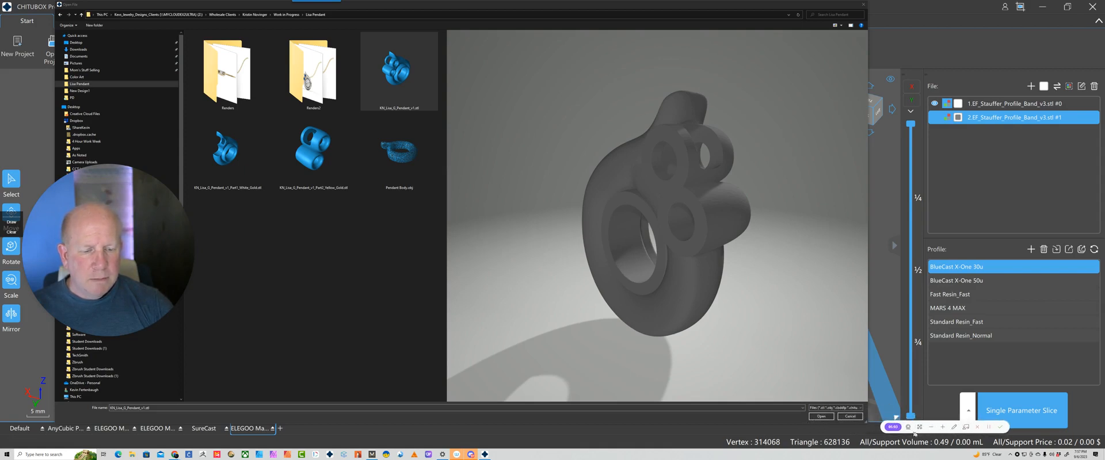
{"action": "left_click", "coordinate": [821, 416]}
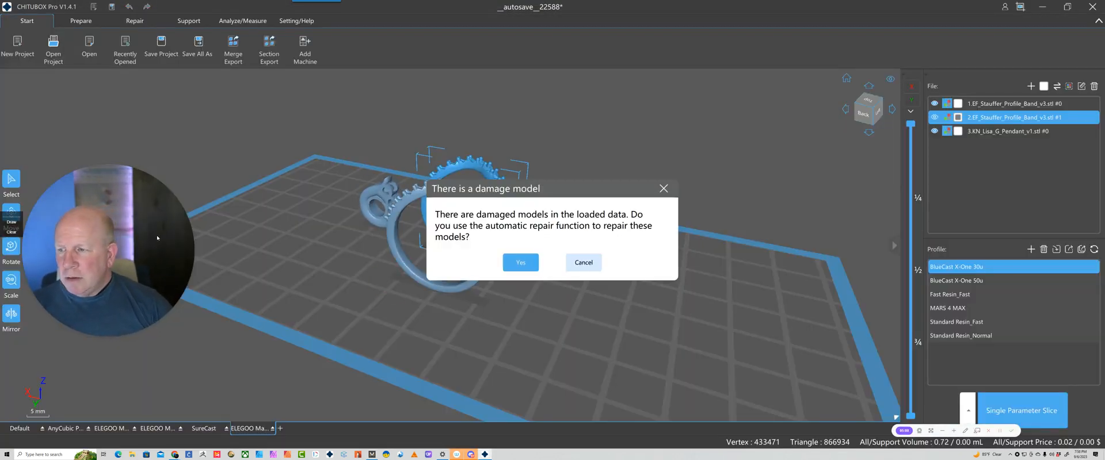
Step: Run the automatic repair on the damaged pendant model and keep only the repaired version
{"action": "left_click_drag", "start_coordinate": [165, 243], "coordinate": [224, 172]}
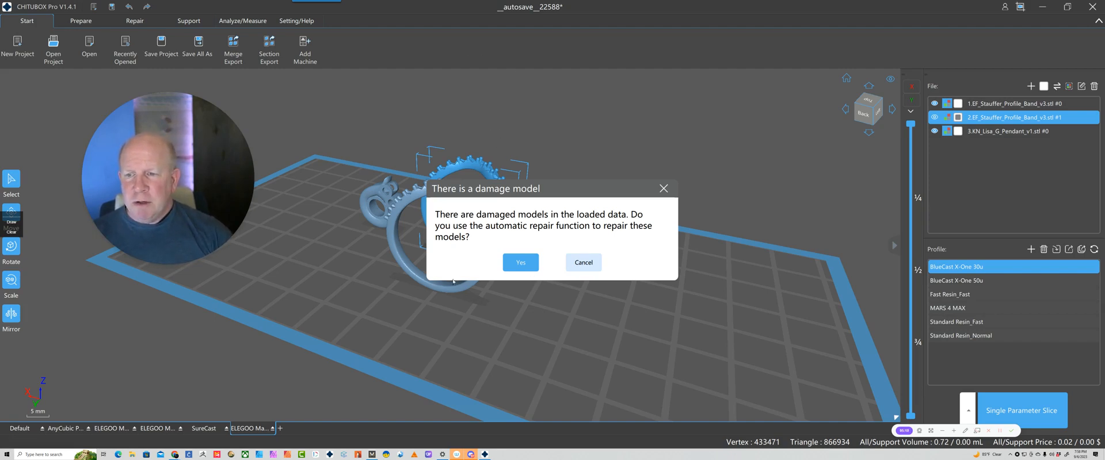
{"action": "left_click", "coordinate": [522, 263]}
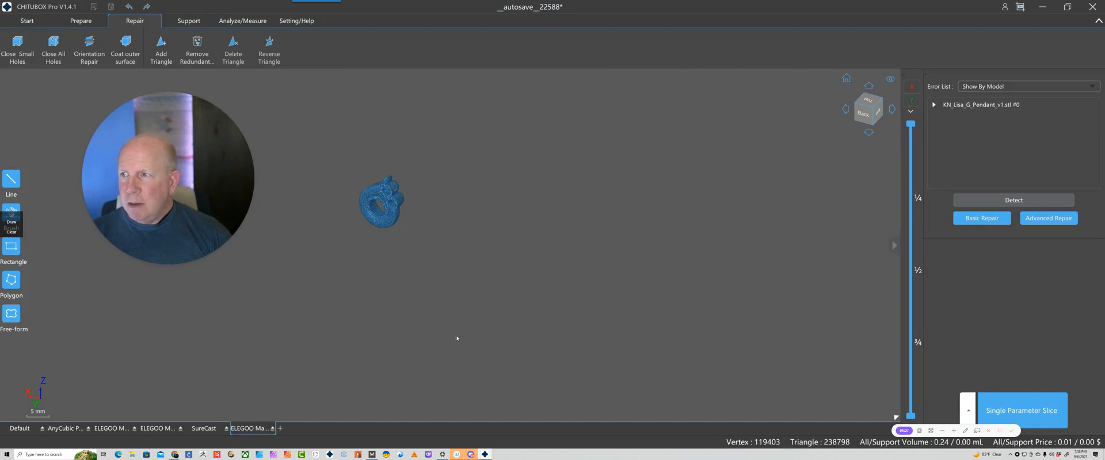
{"action": "left_click", "coordinate": [29, 21]}
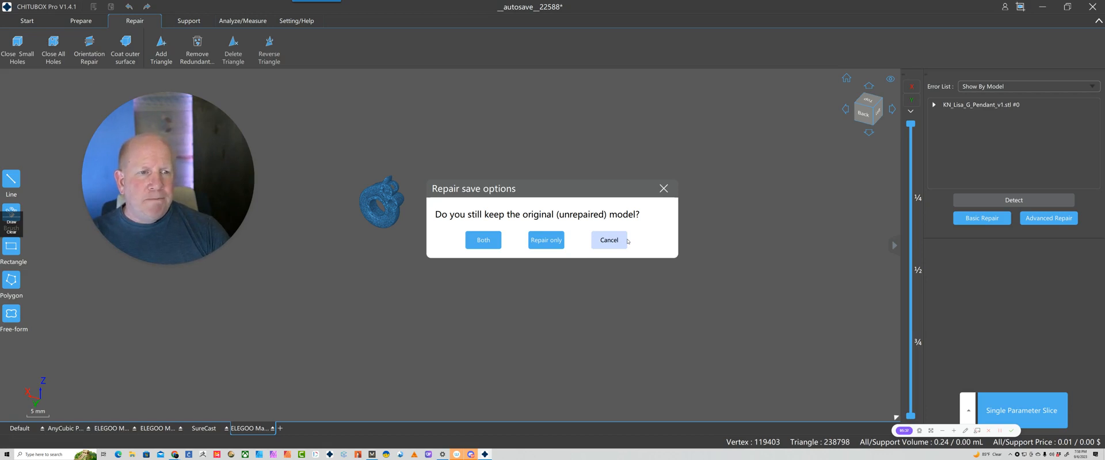
{"action": "left_click", "coordinate": [546, 240]}
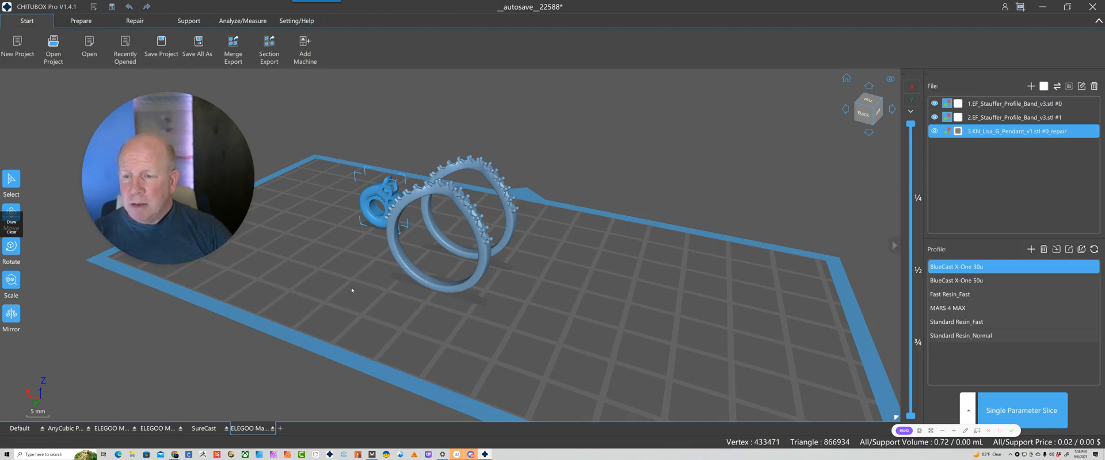
{"action": "right_click_drag", "start_coordinate": [323, 267], "coordinate": [571, 317]}
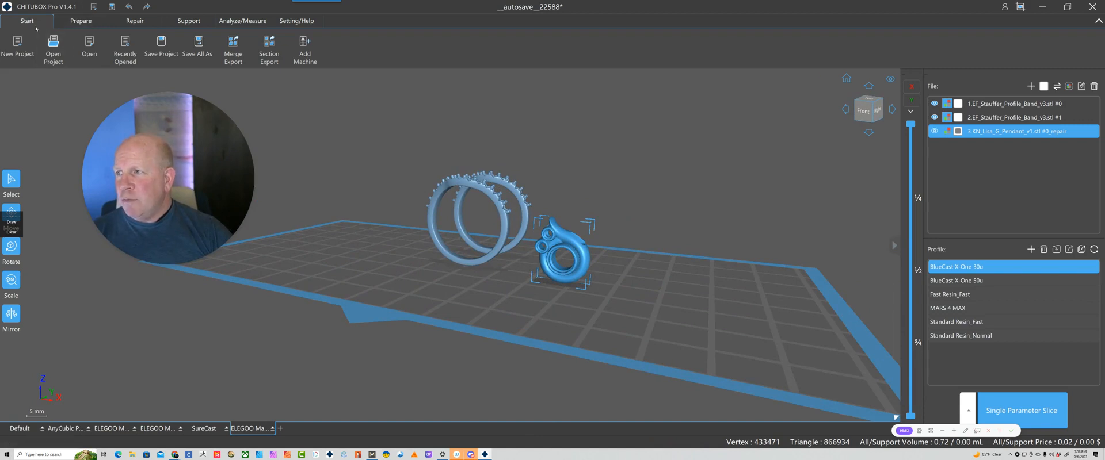
Step: Review the Auto Layout placement options and close them without applying a layout
{"action": "left_click", "coordinate": [82, 20]}
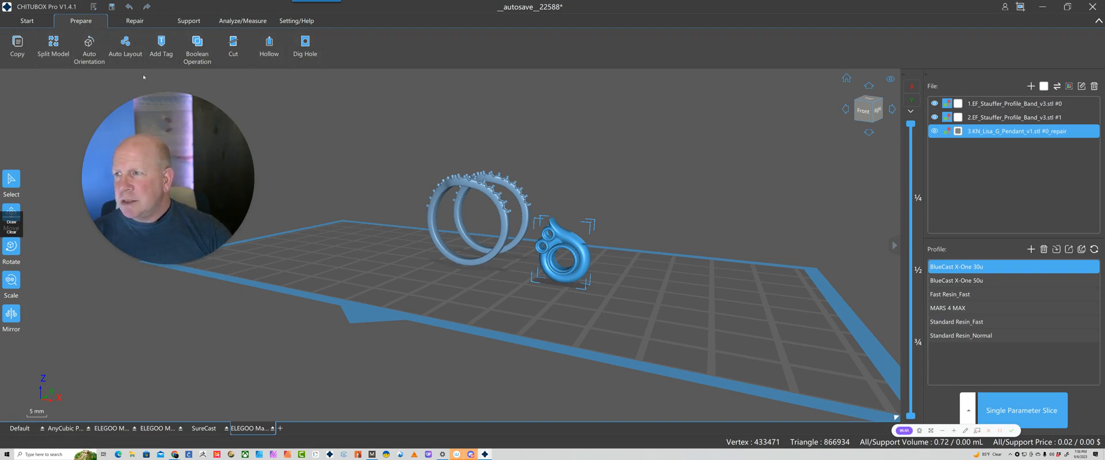
{"action": "left_click", "coordinate": [126, 43]}
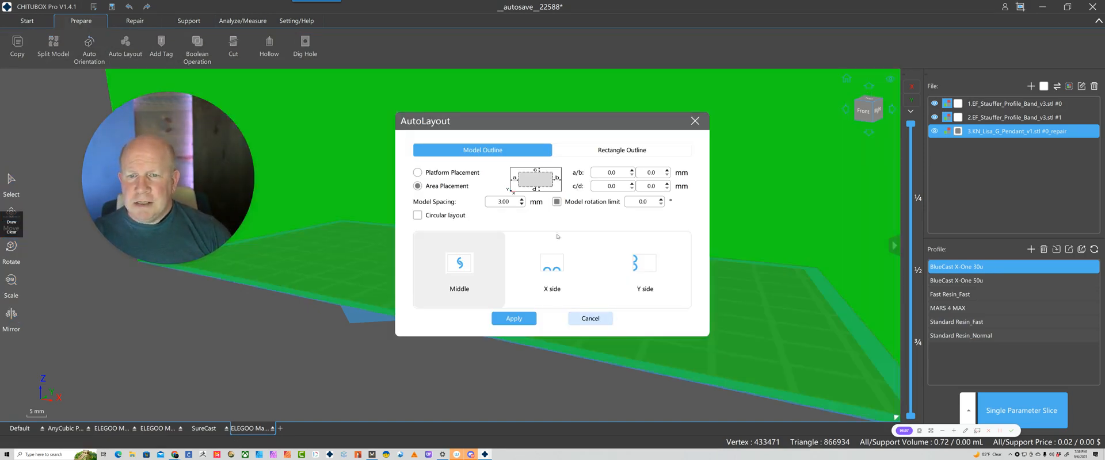
{"action": "left_click_drag", "start_coordinate": [555, 123], "coordinate": [554, 130]}
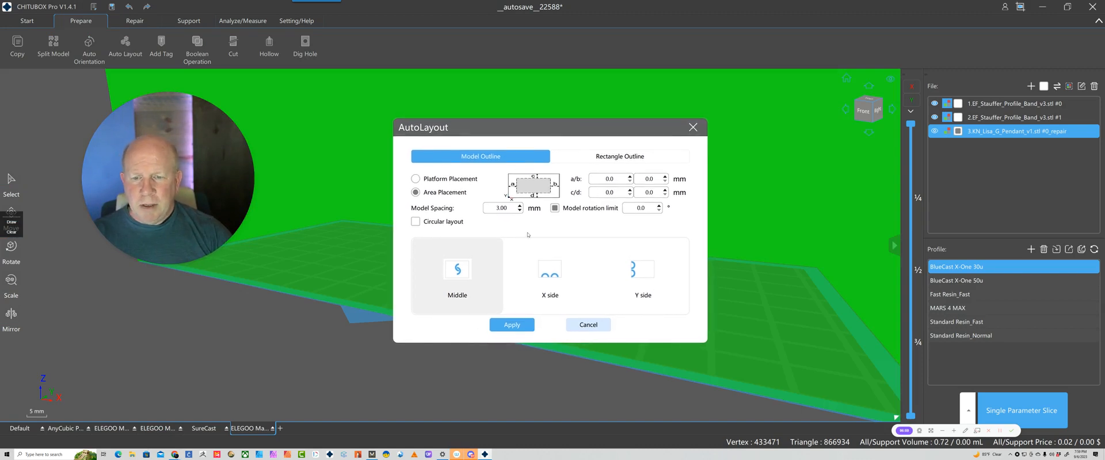
{"action": "left_click", "coordinate": [600, 328]}
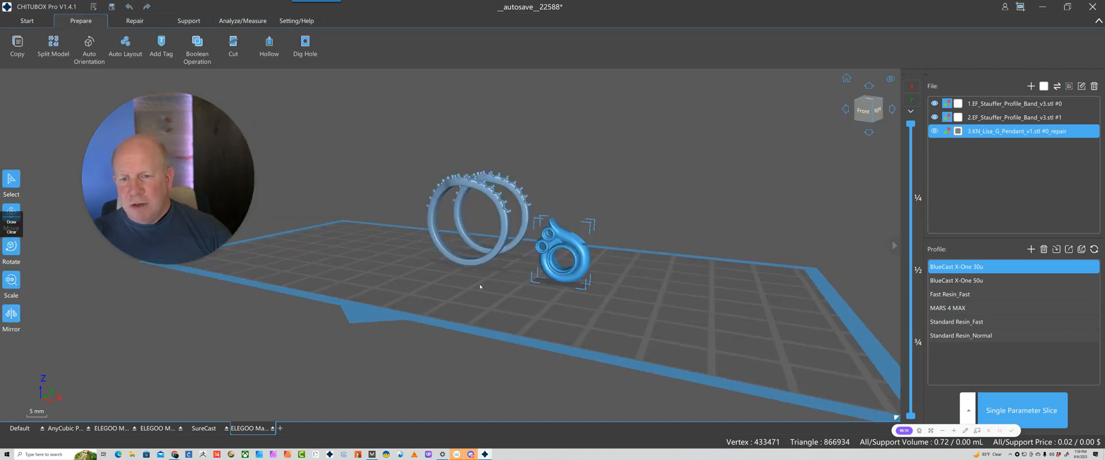
{"action": "right_click_drag", "start_coordinate": [480, 286], "coordinate": [488, 292]}
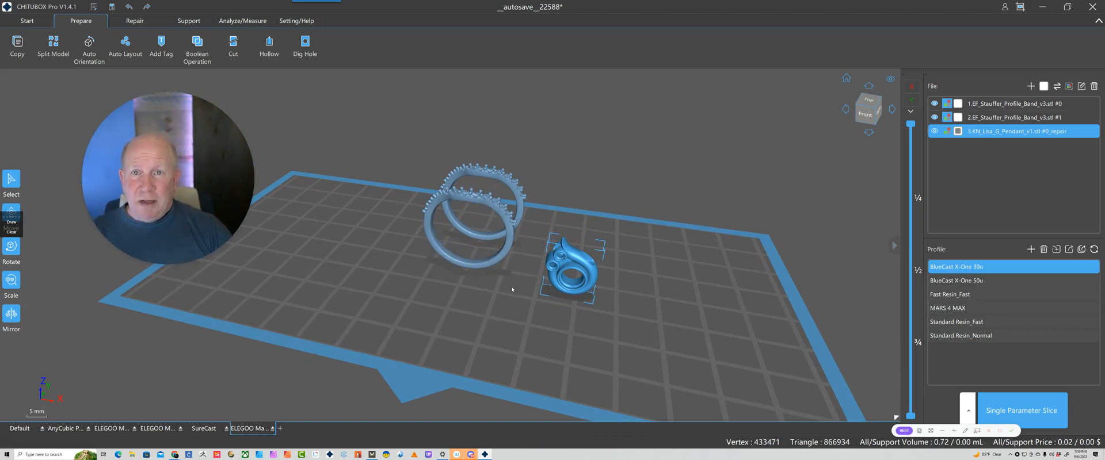
Step: Enter support editing for the repaired pendant and inspect its underside and front
{"action": "left_click", "coordinate": [135, 21]}
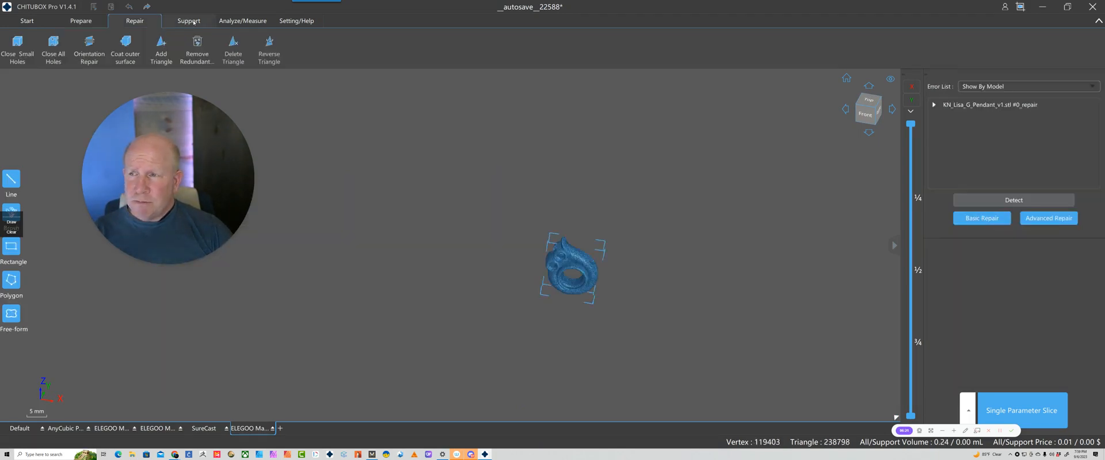
{"action": "left_click", "coordinate": [188, 21]}
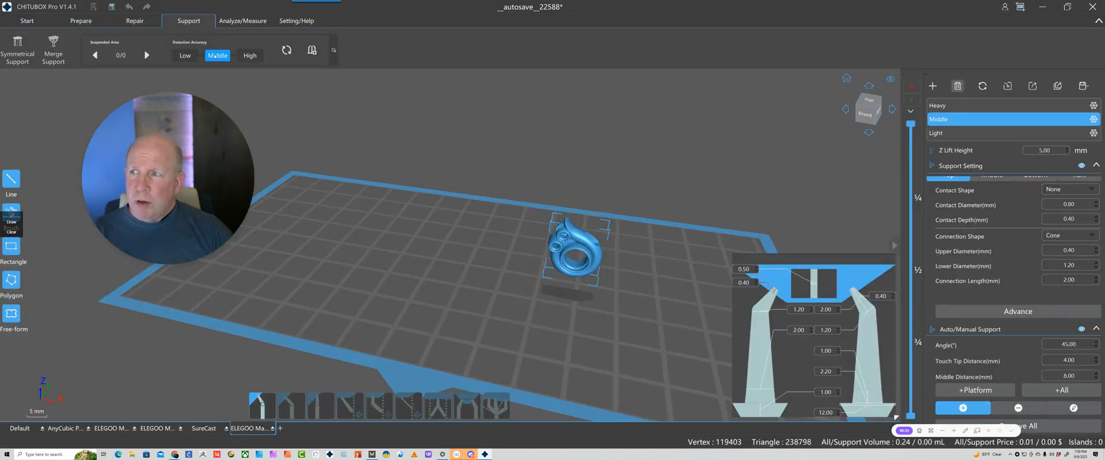
{"action": "right_click_drag", "start_coordinate": [636, 278], "coordinate": [563, 248]}
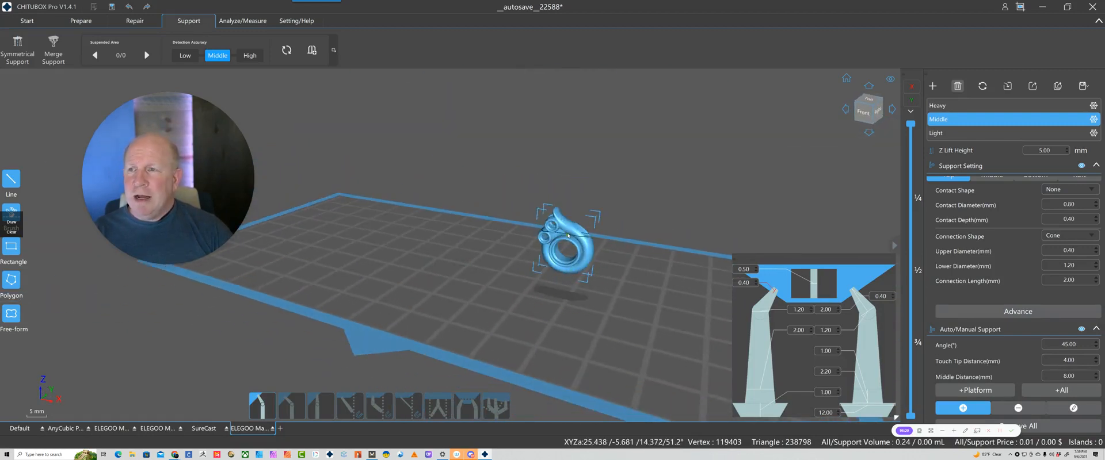
{"action": "right_click_drag", "start_coordinate": [628, 256], "coordinate": [625, 345]}
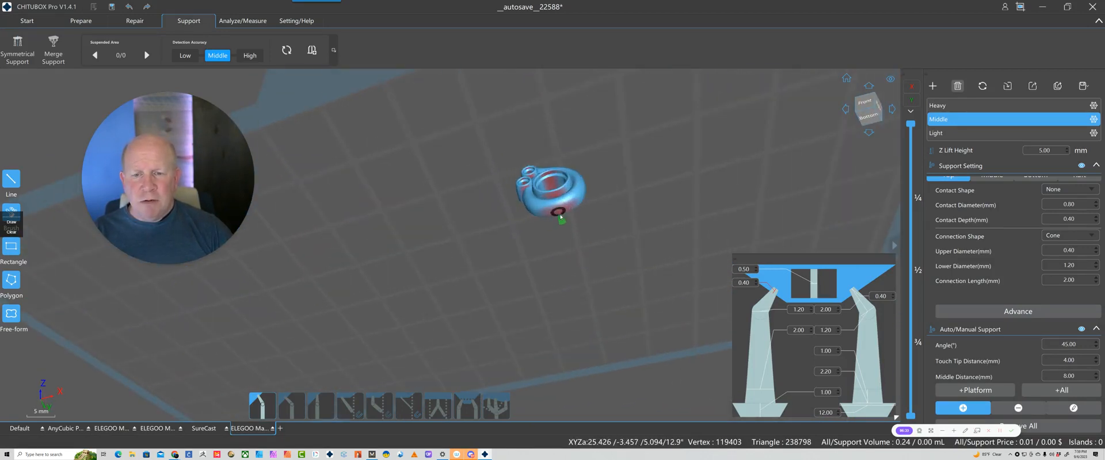
{"action": "right_click_drag", "start_coordinate": [627, 201], "coordinate": [732, 229]}
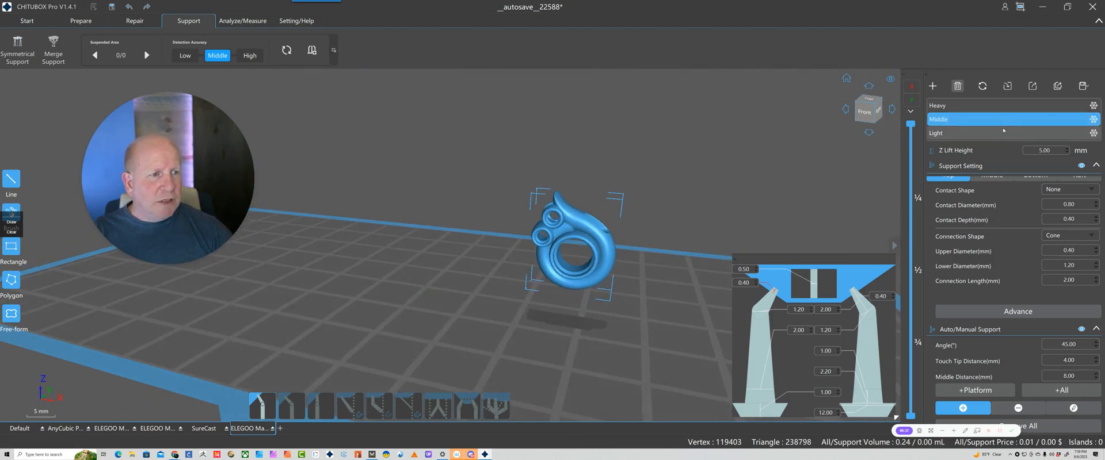
Step: Compare the settings of the Heavy, Middle and Light support presets, finishing on Middle
{"action": "left_click", "coordinate": [949, 106]}
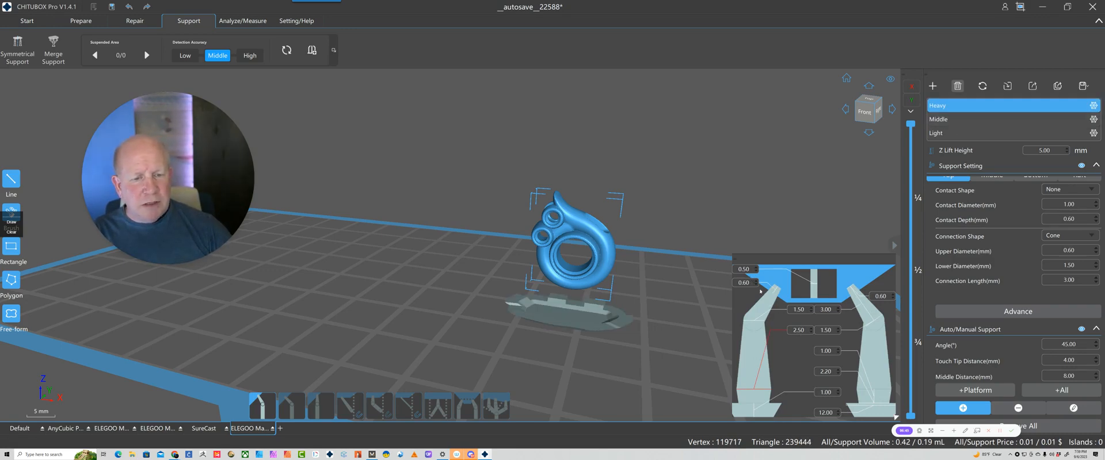
{"action": "left_click", "coordinate": [950, 119]}
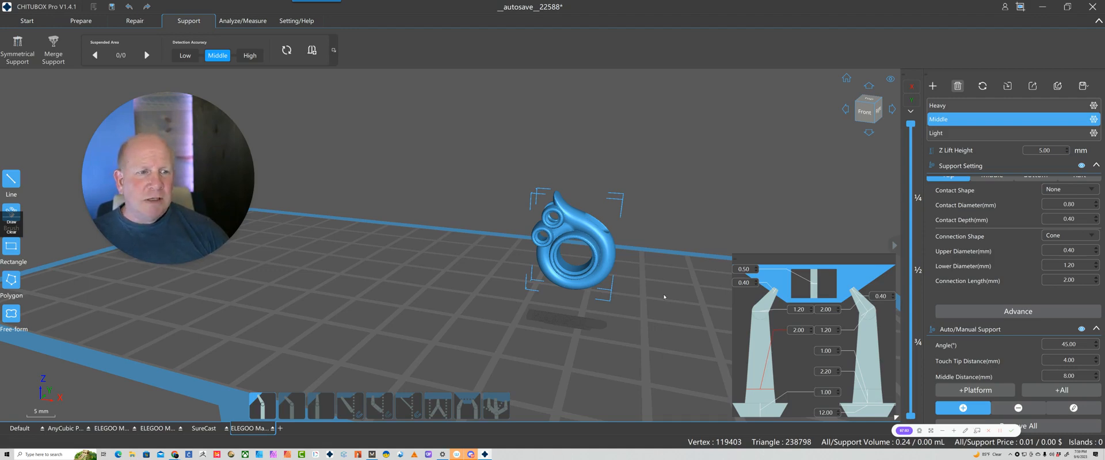
{"action": "left_click", "coordinate": [982, 134]}
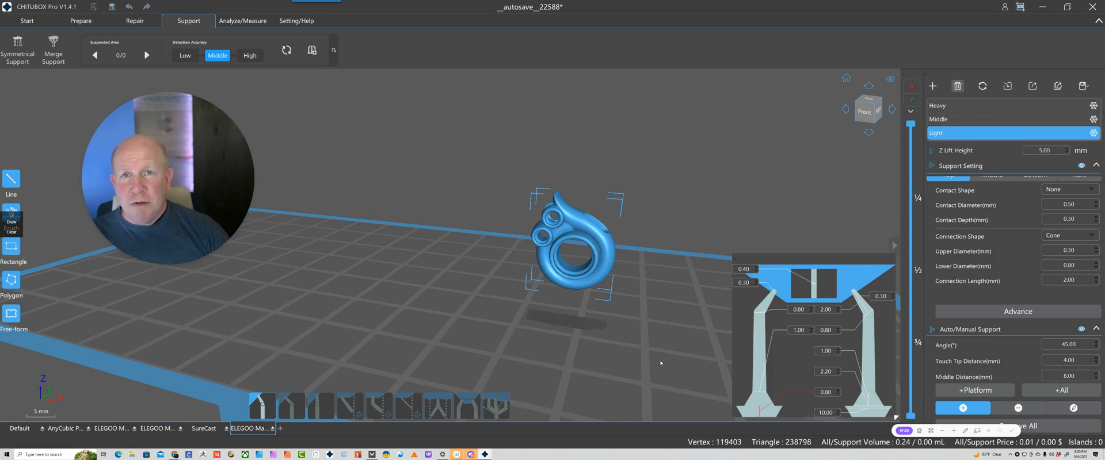
{"action": "left_click", "coordinate": [961, 121]}
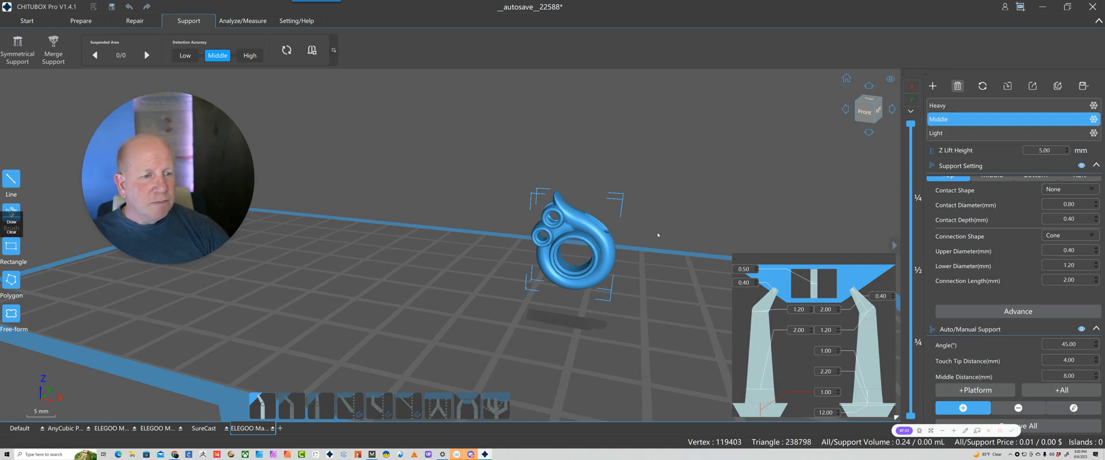
Step: Generate automatic supports across the whole pendant using the Middle preset
{"action": "right_click_drag", "start_coordinate": [657, 235], "coordinate": [656, 236]}
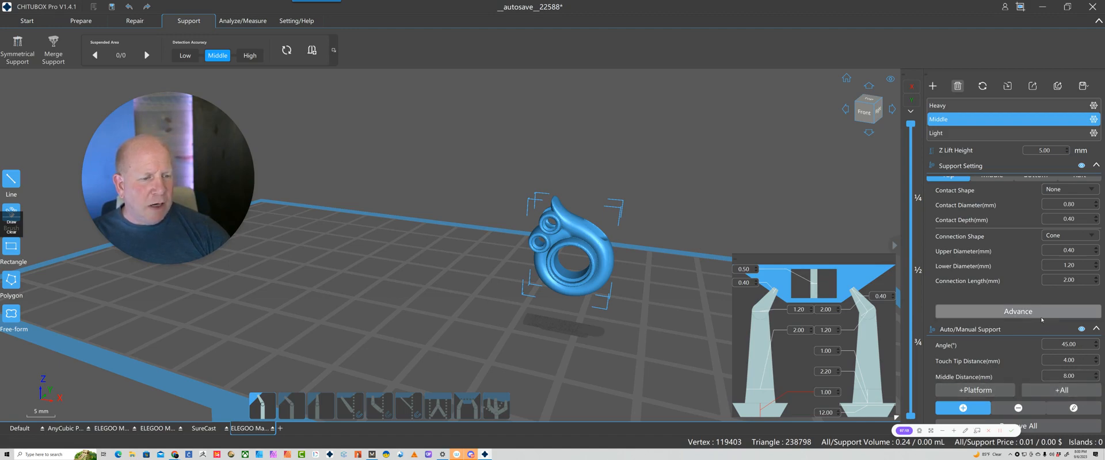
{"action": "left_click", "coordinate": [1062, 391]}
{"action": "left_click_drag", "start_coordinate": [675, 387], "coordinate": [703, 303]}
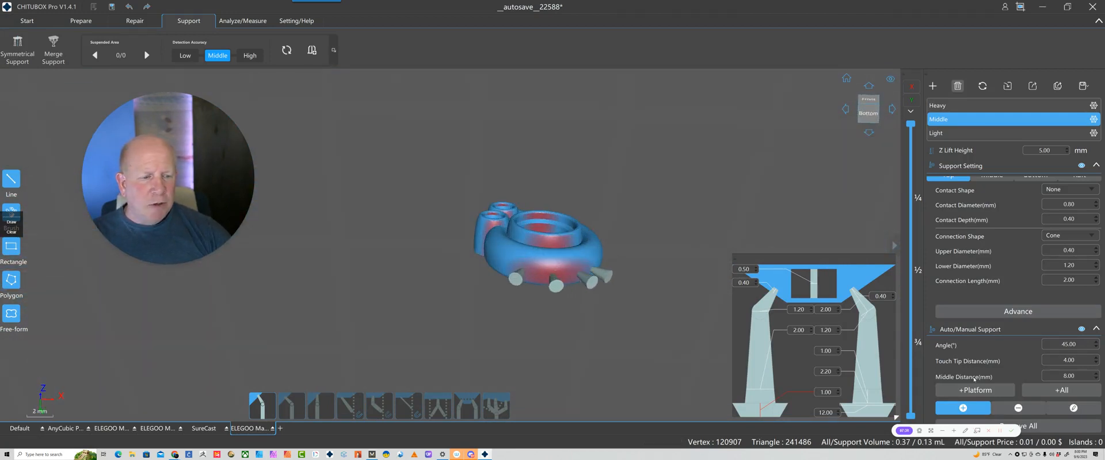
Step: Add a manual Middle support beneath the lower front edge of the pendant's large ring
{"action": "left_click_drag", "start_coordinate": [612, 253], "coordinate": [578, 234]}
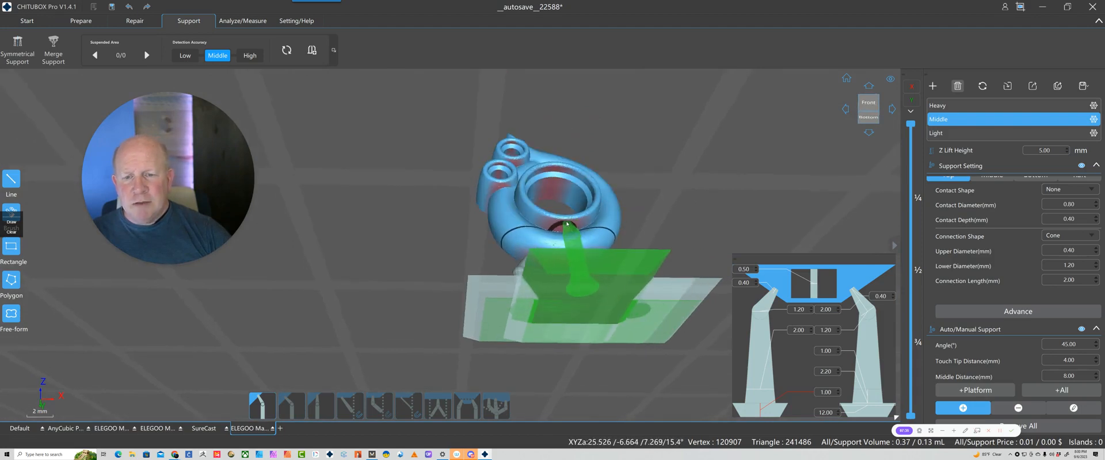
{"action": "scroll", "coordinate": [566, 224], "scroll_direction": "up", "scroll_amount": 5}
{"action": "left_click_drag", "start_coordinate": [565, 230], "coordinate": [539, 360]}
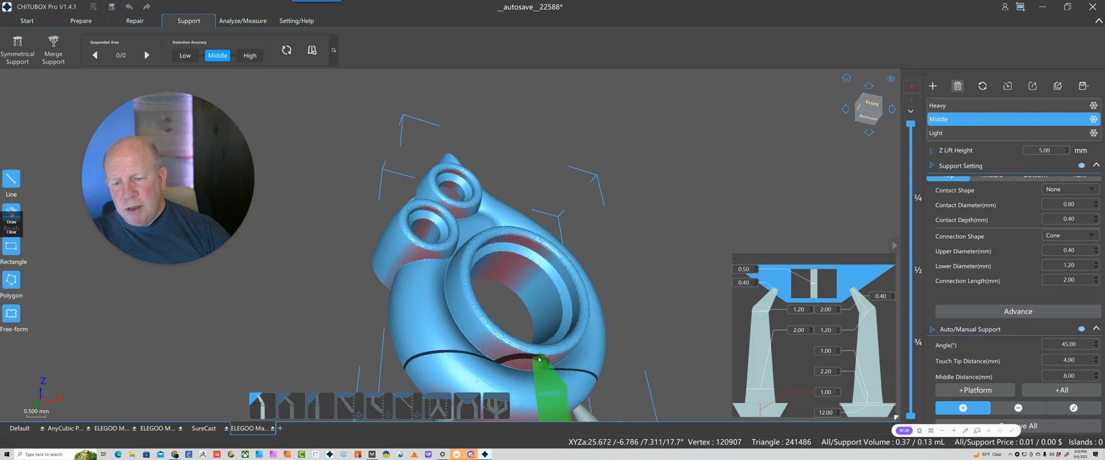
{"action": "left_click", "coordinate": [539, 360]}
Step: Switch to the Light preset and add a manual support at the upper front edge of the large ring
{"action": "scroll", "coordinate": [629, 275], "scroll_direction": "down", "scroll_amount": 5}
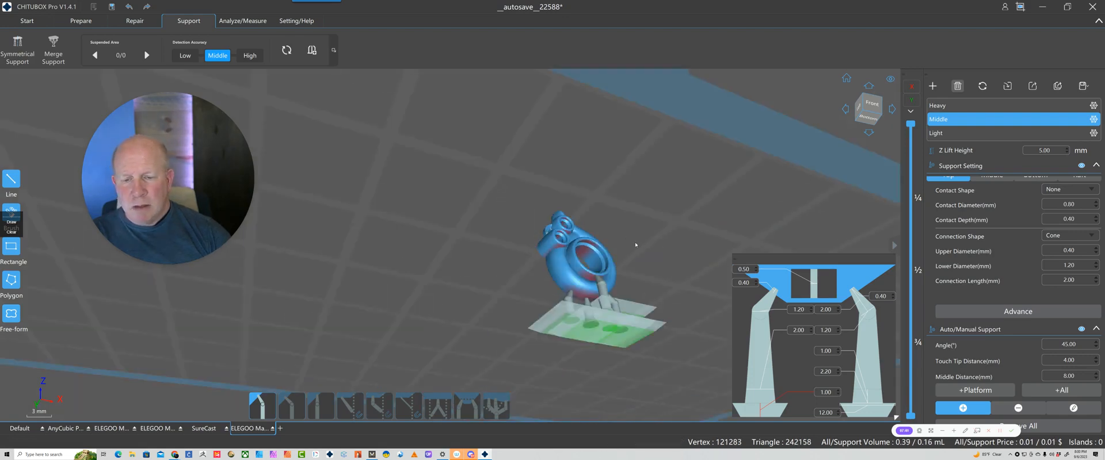
{"action": "right_click_drag", "start_coordinate": [633, 247], "coordinate": [586, 271]}
{"action": "scroll", "coordinate": [586, 271], "scroll_direction": "up", "scroll_amount": 3}
{"action": "scroll", "coordinate": [587, 271], "scroll_direction": "down", "scroll_amount": 3}
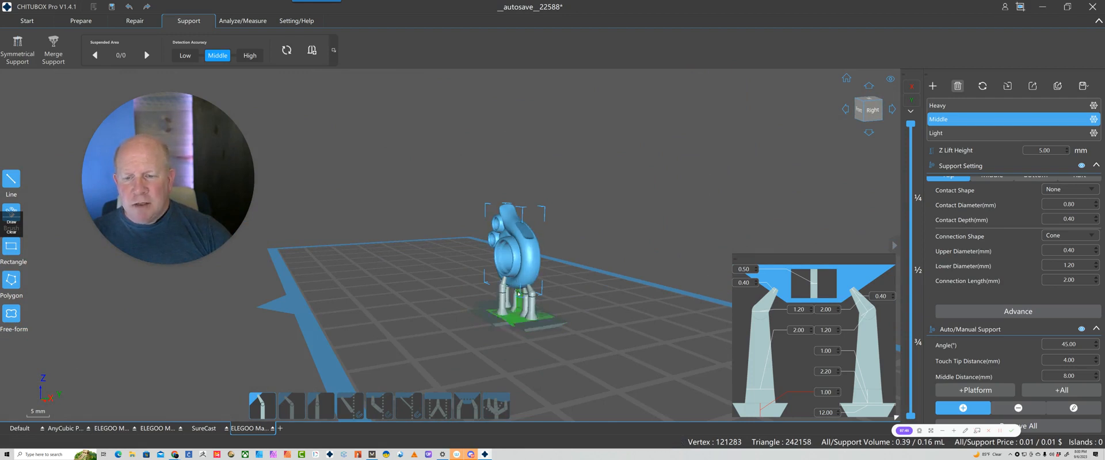
{"action": "right_click_drag", "start_coordinate": [483, 311], "coordinate": [491, 283]}
{"action": "scroll", "coordinate": [604, 230], "scroll_direction": "up", "scroll_amount": 2}
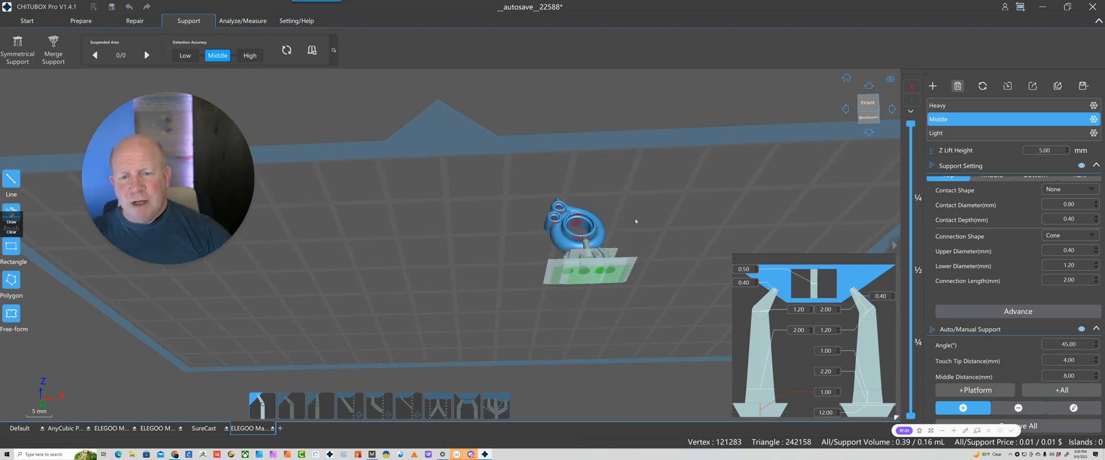
{"action": "scroll", "coordinate": [579, 220], "scroll_direction": "up", "scroll_amount": 4}
{"action": "scroll", "coordinate": [579, 221], "scroll_direction": "up", "scroll_amount": 5}
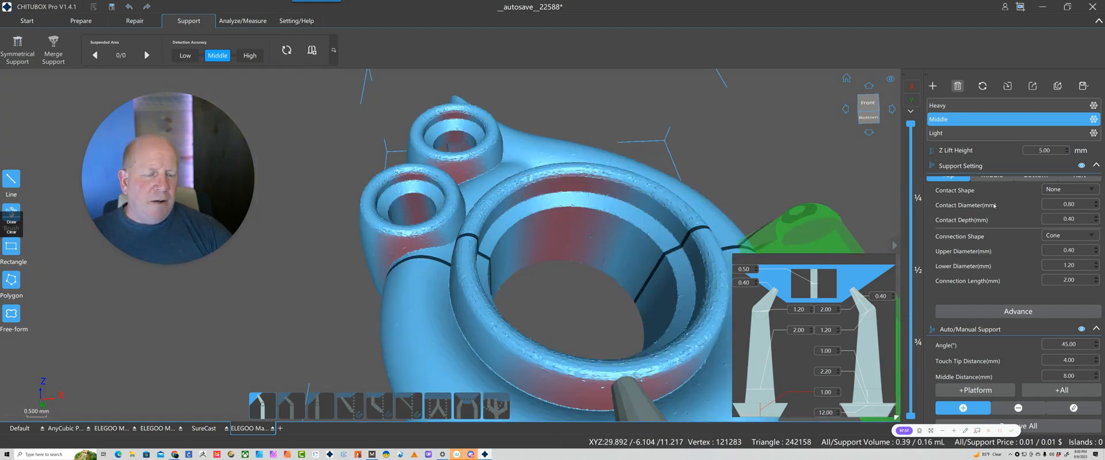
{"action": "left_click", "coordinate": [960, 133]}
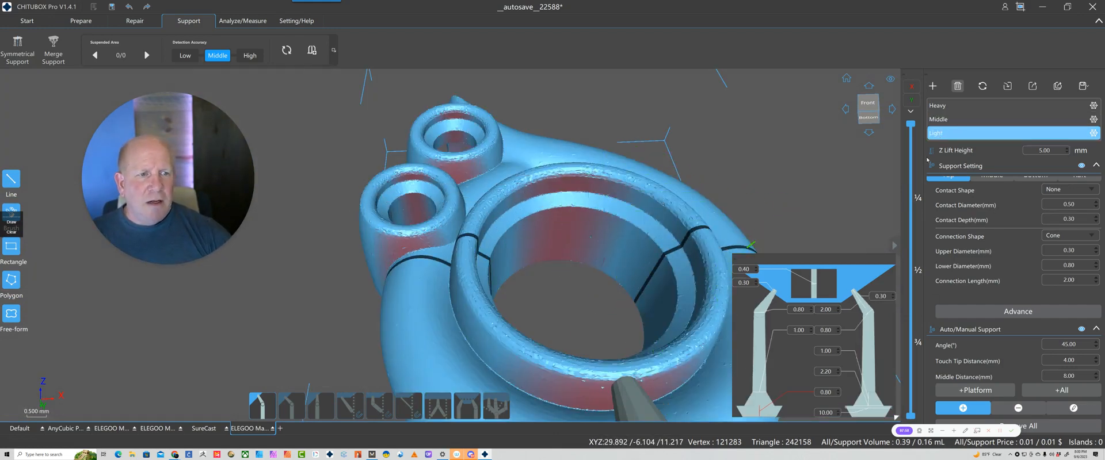
{"action": "scroll", "coordinate": [544, 205], "scroll_direction": "down", "scroll_amount": 1}
{"action": "right_click_drag", "start_coordinate": [546, 203], "coordinate": [553, 208]}
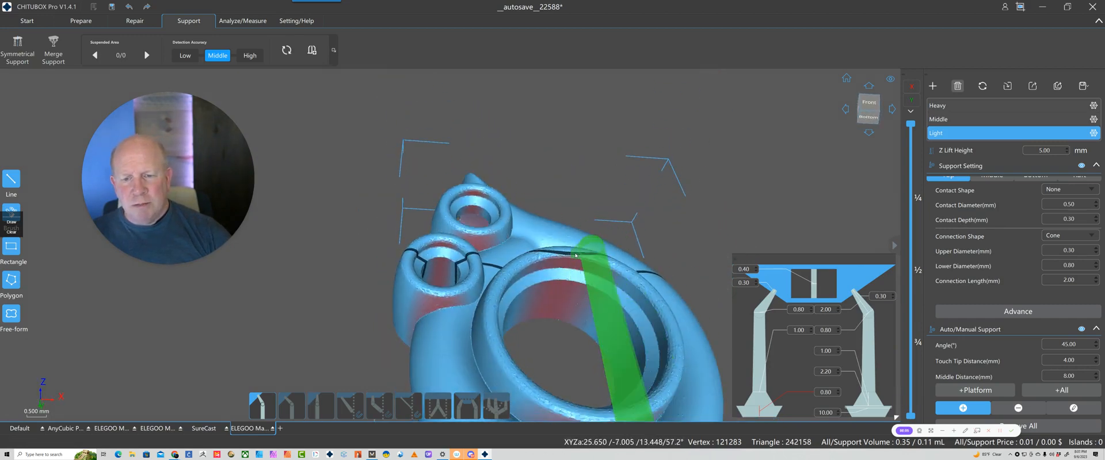
{"action": "left_click", "coordinate": [575, 255]}
Step: Add manual Light supports beneath the front edges of the pendant's lower and upper small rings
{"action": "right_click_drag", "start_coordinate": [575, 255], "coordinate": [626, 205]}
{"action": "scroll", "coordinate": [593, 239], "scroll_direction": "down", "scroll_amount": 3}
{"action": "scroll", "coordinate": [618, 217], "scroll_direction": "up", "scroll_amount": 3}
{"action": "scroll", "coordinate": [561, 239], "scroll_direction": "up", "scroll_amount": 5}
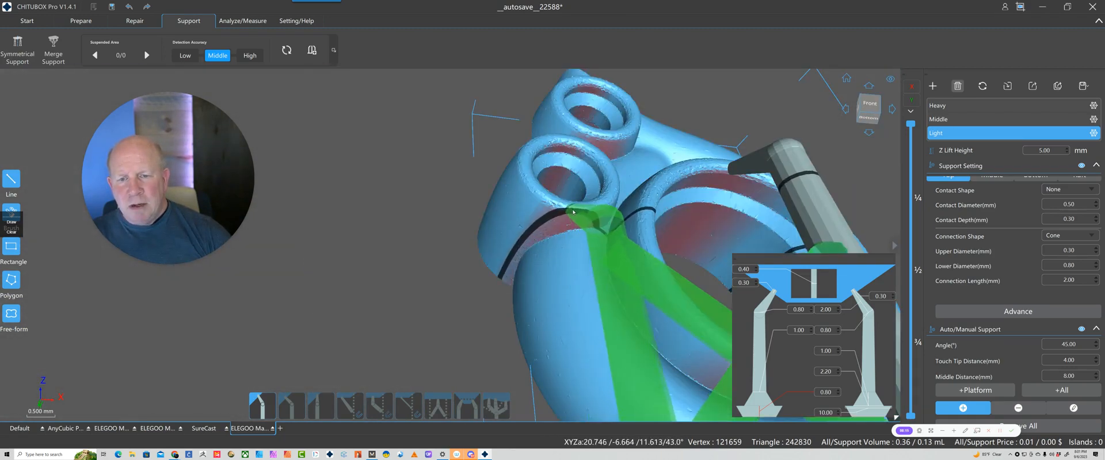
{"action": "left_click", "coordinate": [573, 211]}
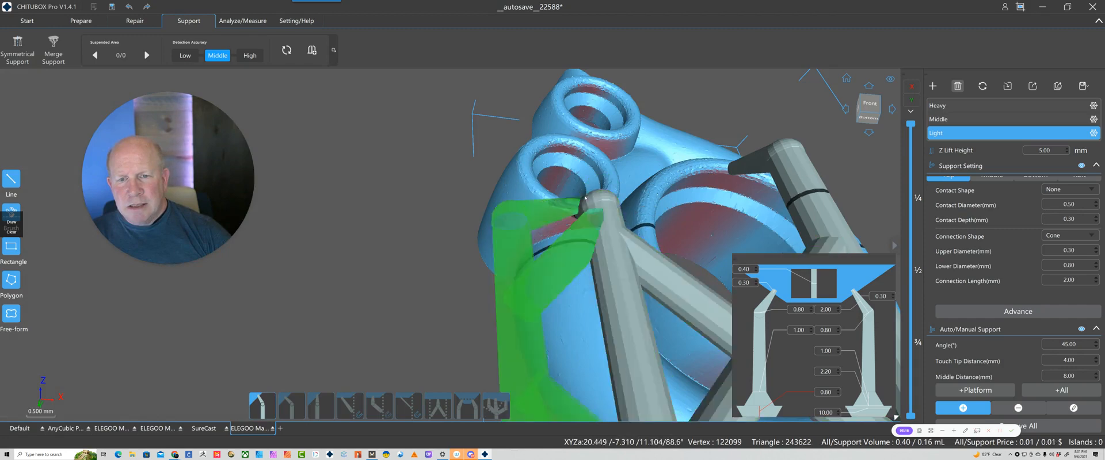
{"action": "left_click", "coordinate": [617, 137]}
Step: From the pendant's back, add a Light support to the inner upper surface of the large ring opening
{"action": "scroll", "coordinate": [604, 161], "scroll_direction": "down", "scroll_amount": 6}
{"action": "right_click_drag", "start_coordinate": [590, 178], "coordinate": [536, 263]}
{"action": "scroll", "coordinate": [535, 234], "scroll_direction": "down", "scroll_amount": 4}
{"action": "right_click_drag", "start_coordinate": [516, 234], "coordinate": [621, 290], "text": "shift"}
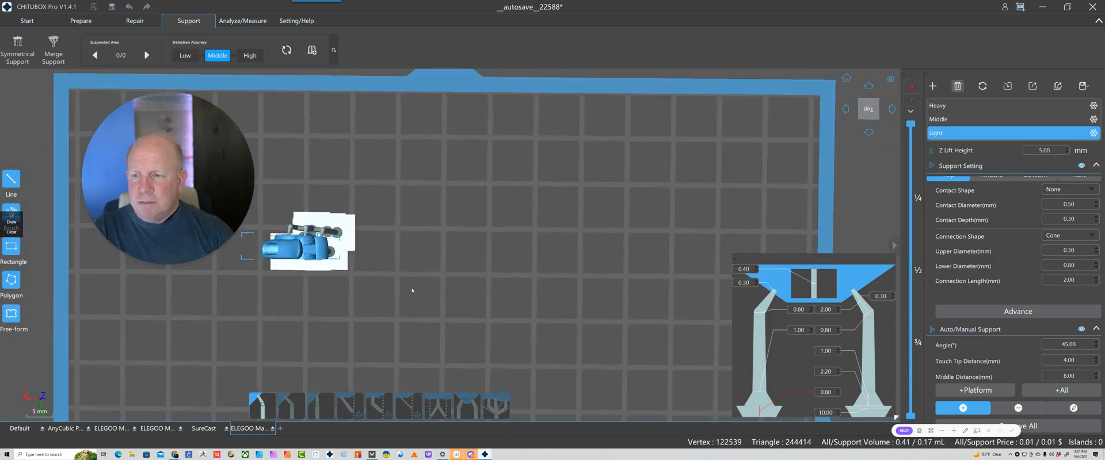
{"action": "right_click_drag", "start_coordinate": [412, 291], "coordinate": [365, 245]}
{"action": "scroll", "coordinate": [259, 228], "scroll_direction": "up", "scroll_amount": 8}
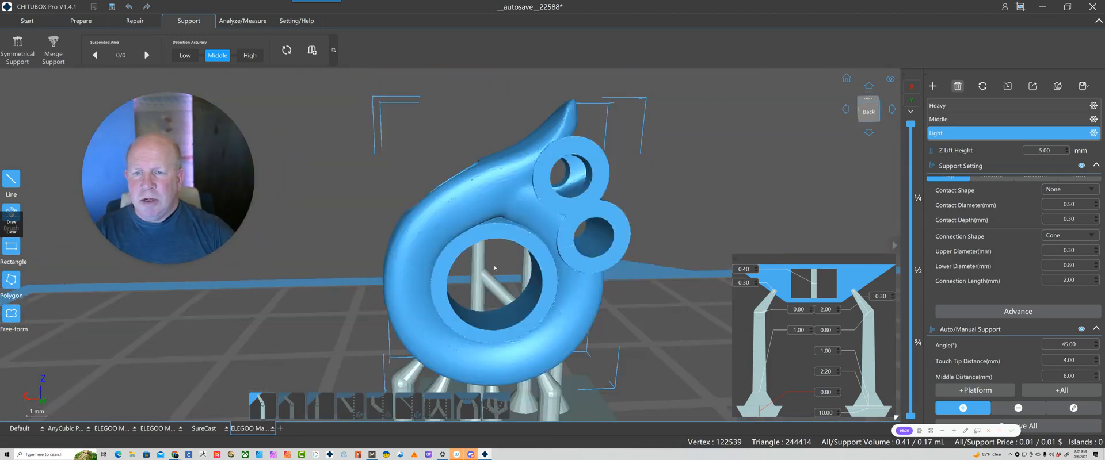
{"action": "right_click_drag", "start_coordinate": [495, 267], "coordinate": [496, 241]}
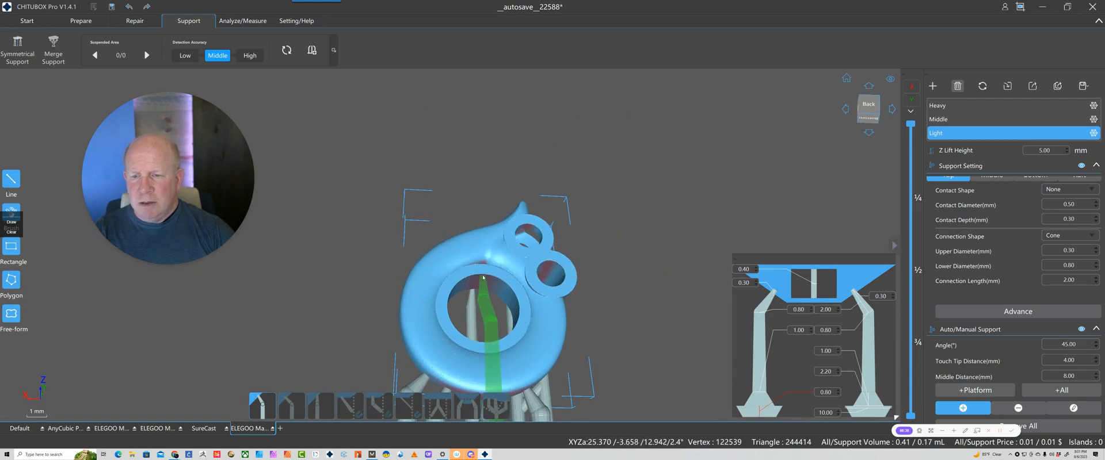
{"action": "left_click", "coordinate": [483, 278]}
Step: From the back, add Light supports to the inner upper surfaces of both small ring openings
{"action": "scroll", "coordinate": [560, 226], "scroll_direction": "down", "scroll_amount": 6}
{"action": "mouse_move", "coordinate": [560, 227]}
{"action": "right_mouse_down"}
{"action": "mouse_move", "coordinate": [588, 250]}
{"action": "mouse_move", "coordinate": [544, 235]}
{"action": "right_mouse_up"}
{"action": "scroll", "coordinate": [545, 235], "scroll_direction": "up", "scroll_amount": 10}
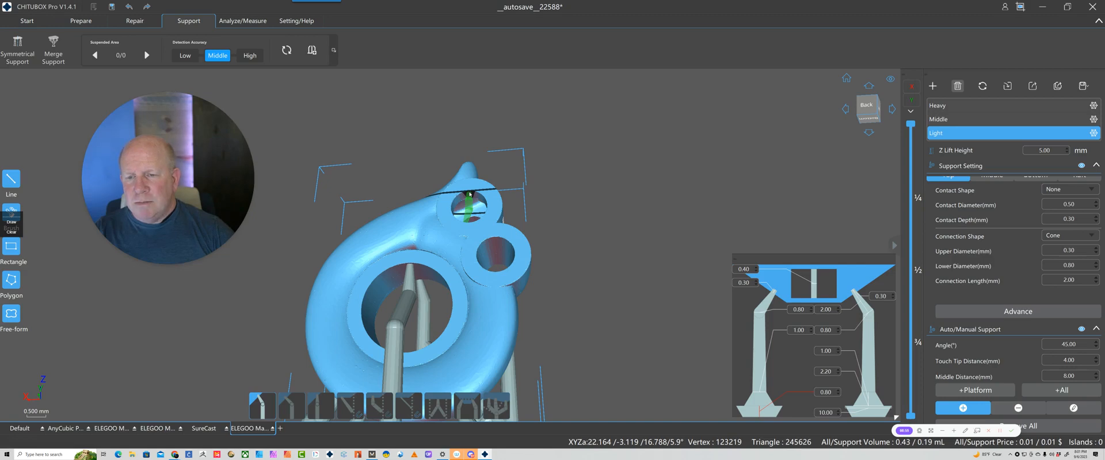
{"action": "scroll", "coordinate": [548, 207], "scroll_direction": "up", "scroll_amount": 1}
{"action": "right_click_drag", "start_coordinate": [548, 207], "coordinate": [551, 210]}
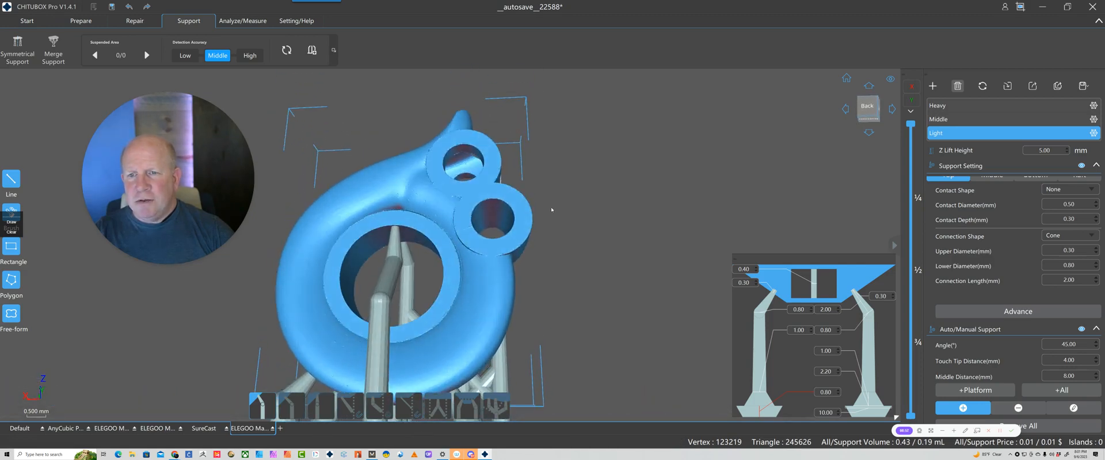
{"action": "left_click", "coordinate": [464, 151]}
{"action": "right_click_drag", "start_coordinate": [599, 236], "coordinate": [598, 212]}
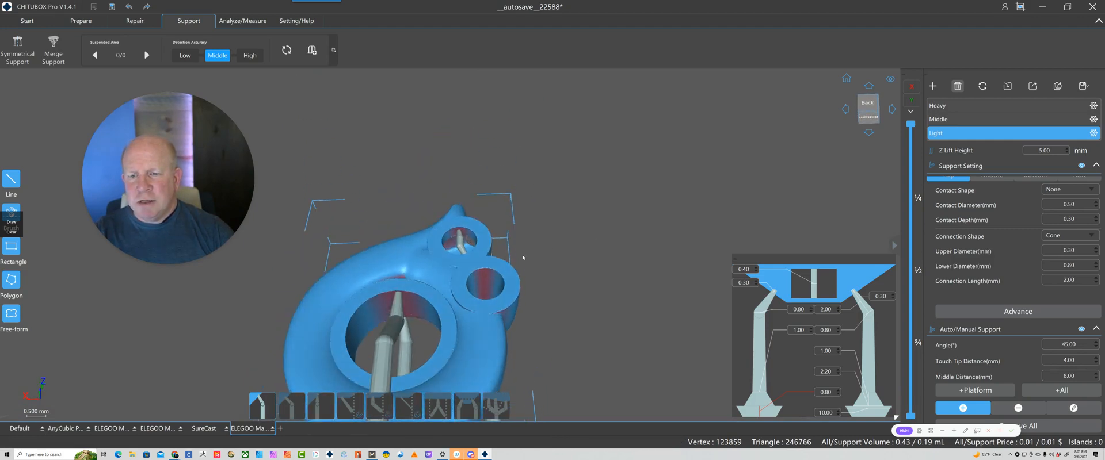
{"action": "left_click", "coordinate": [487, 276]}
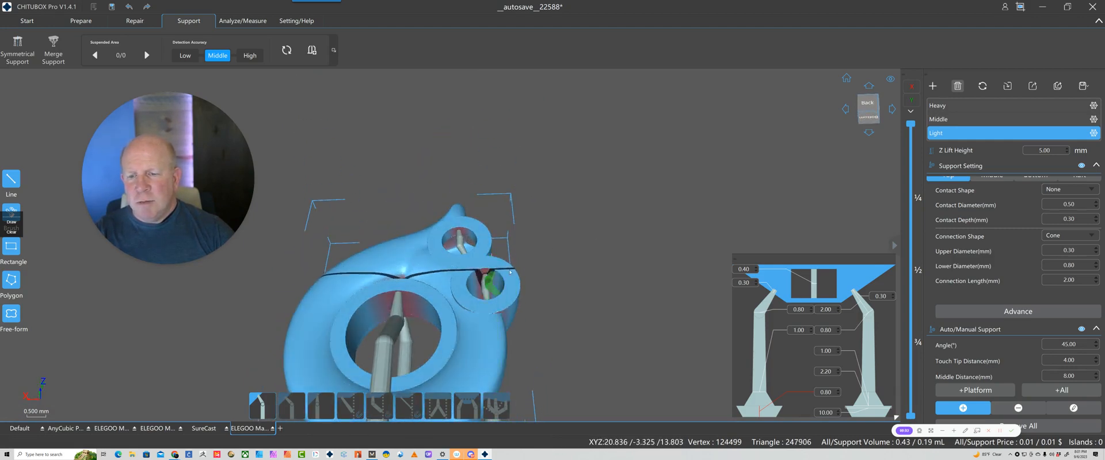
Step: From the pendant's front, add another Light support inside the opening of the upper small ring
{"action": "right_click_drag", "start_coordinate": [650, 267], "coordinate": [472, 274]}
{"action": "scroll", "coordinate": [471, 274], "scroll_direction": "down", "scroll_amount": 5}
{"action": "right_click_drag", "start_coordinate": [604, 247], "coordinate": [537, 261]}
{"action": "right_click_drag", "start_coordinate": [672, 149], "coordinate": [635, 200]}
{"action": "scroll", "coordinate": [634, 200], "scroll_direction": "up", "scroll_amount": 5}
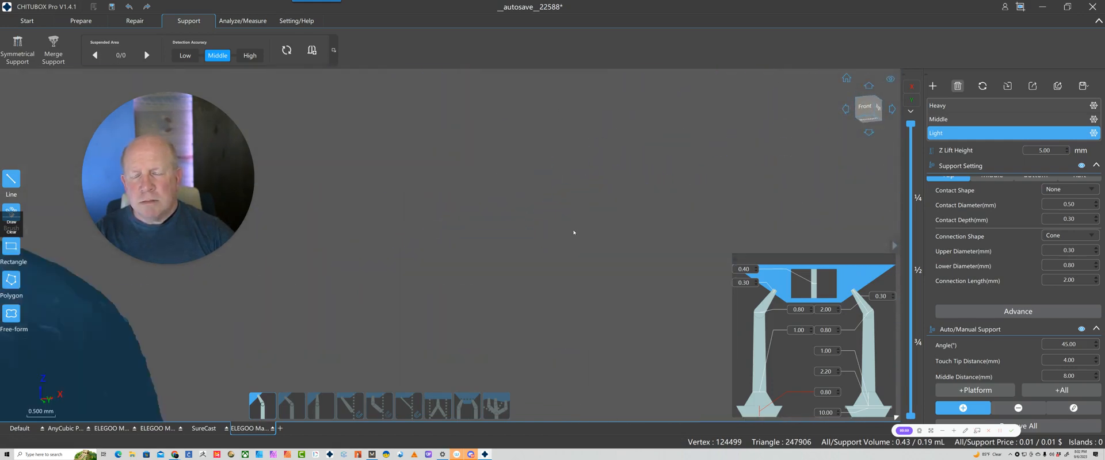
{"action": "scroll", "coordinate": [508, 278], "scroll_direction": "down", "scroll_amount": 3}
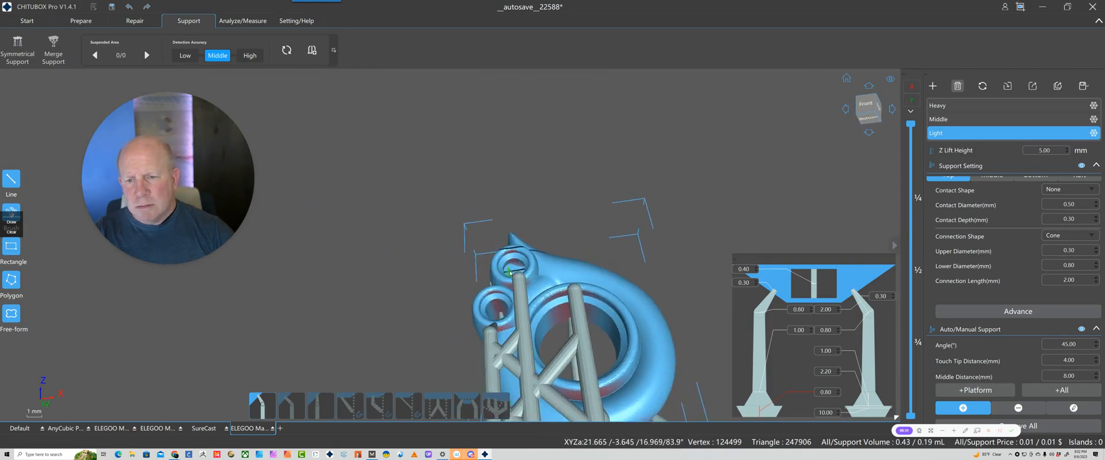
{"action": "right_click_drag", "start_coordinate": [501, 282], "coordinate": [518, 277]}
{"action": "scroll", "coordinate": [515, 271], "scroll_direction": "up", "scroll_amount": 5}
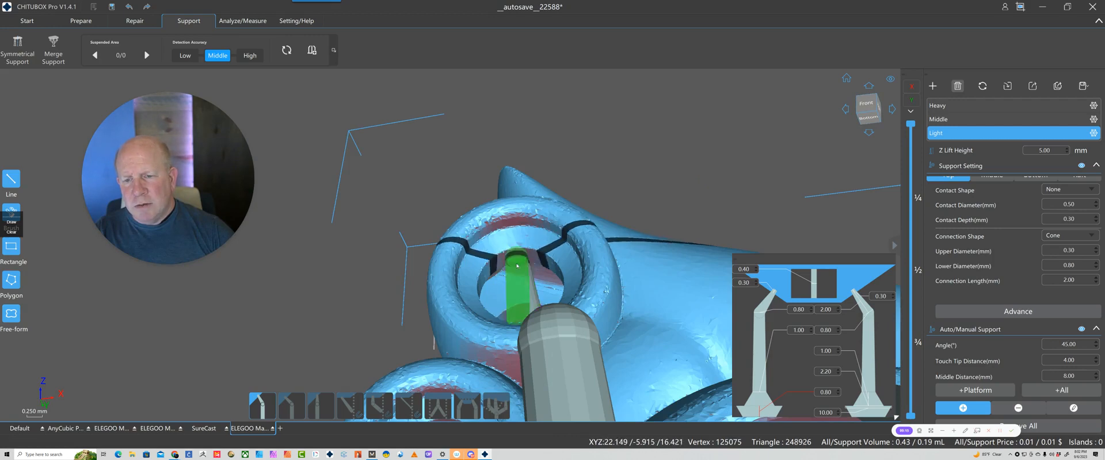
Step: Inspect the pendant's supports and bases from the side, above and front
{"action": "scroll", "coordinate": [518, 260], "scroll_direction": "down", "scroll_amount": 10}
{"action": "right_click_drag", "start_coordinate": [481, 244], "coordinate": [561, 304]}
{"action": "scroll", "coordinate": [483, 299], "scroll_direction": "up", "scroll_amount": 6}
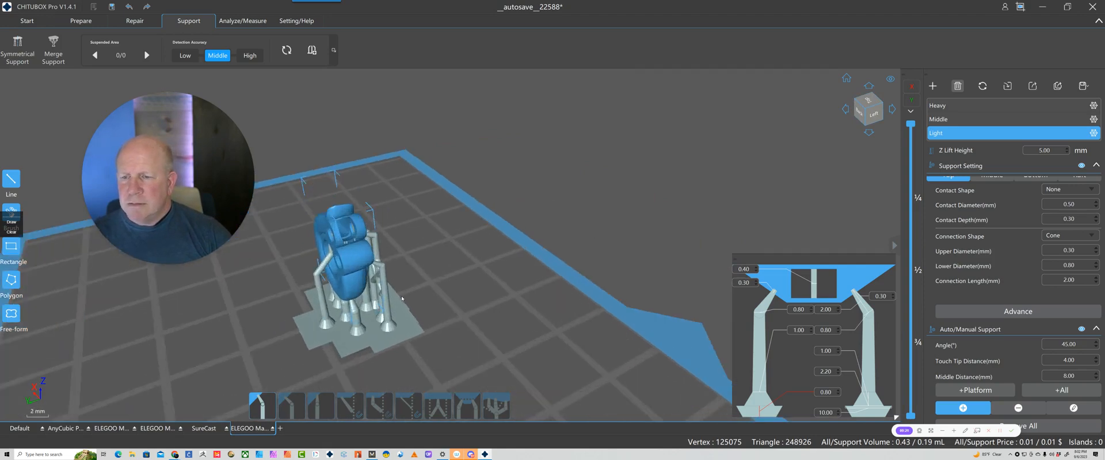
{"action": "scroll", "coordinate": [496, 293], "scroll_direction": "down", "scroll_amount": 4}
{"action": "right_click_drag", "start_coordinate": [497, 293], "coordinate": [429, 245]}
{"action": "scroll", "coordinate": [429, 245], "scroll_direction": "down", "scroll_amount": 6}
{"action": "scroll", "coordinate": [557, 317], "scroll_direction": "up", "scroll_amount": 5}
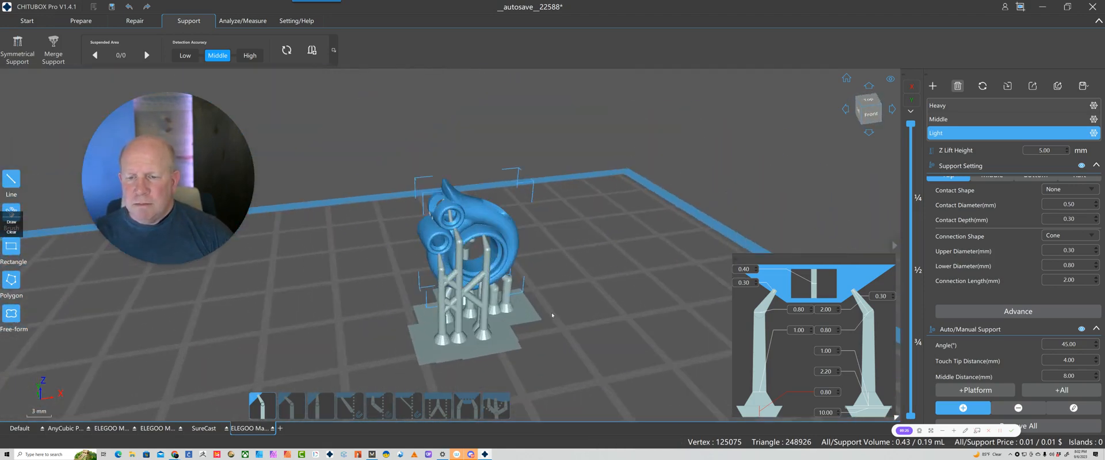
{"action": "right_click_drag", "start_coordinate": [557, 318], "coordinate": [521, 325]}
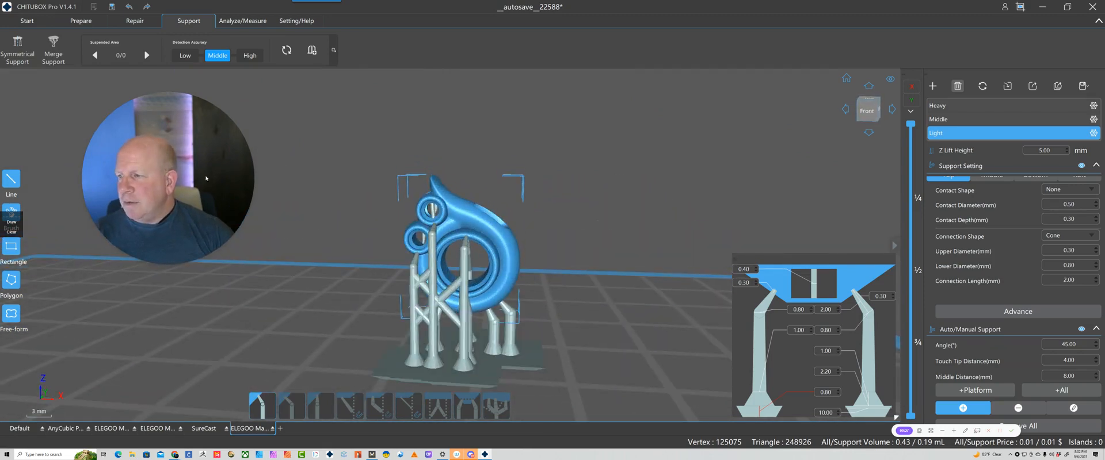
Step: Select the second Stauffer profile band (#1) and generate automatic Light supports across the whole model
{"action": "left_click", "coordinate": [33, 23]}
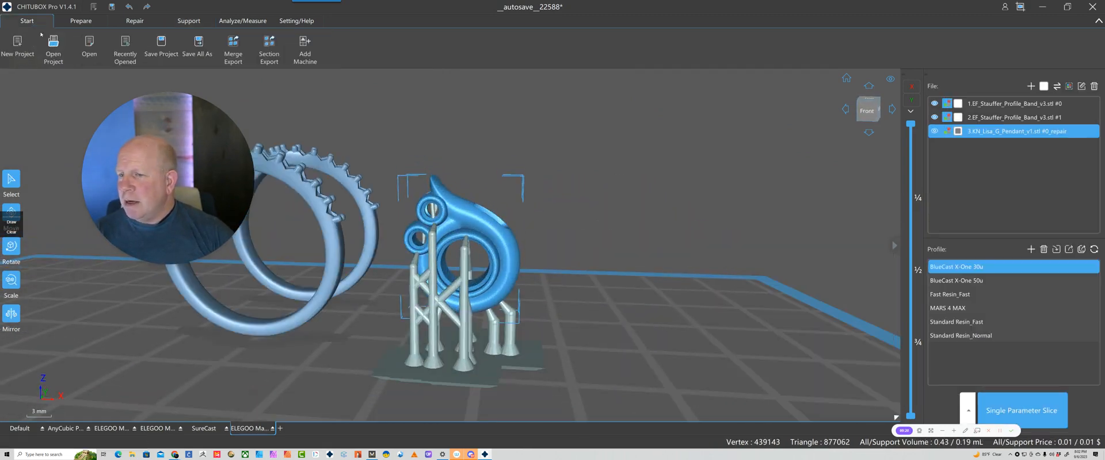
{"action": "left_click", "coordinate": [296, 194]}
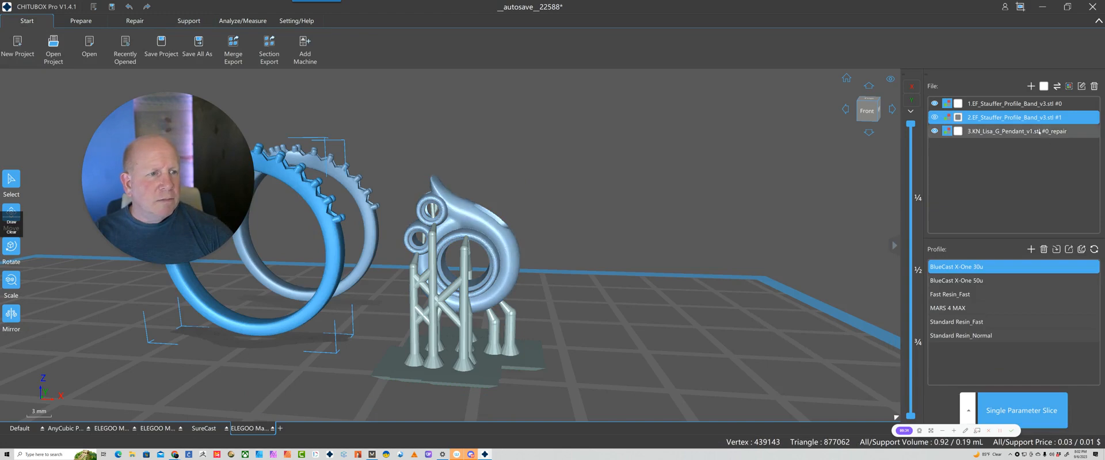
{"action": "left_click", "coordinate": [188, 22]}
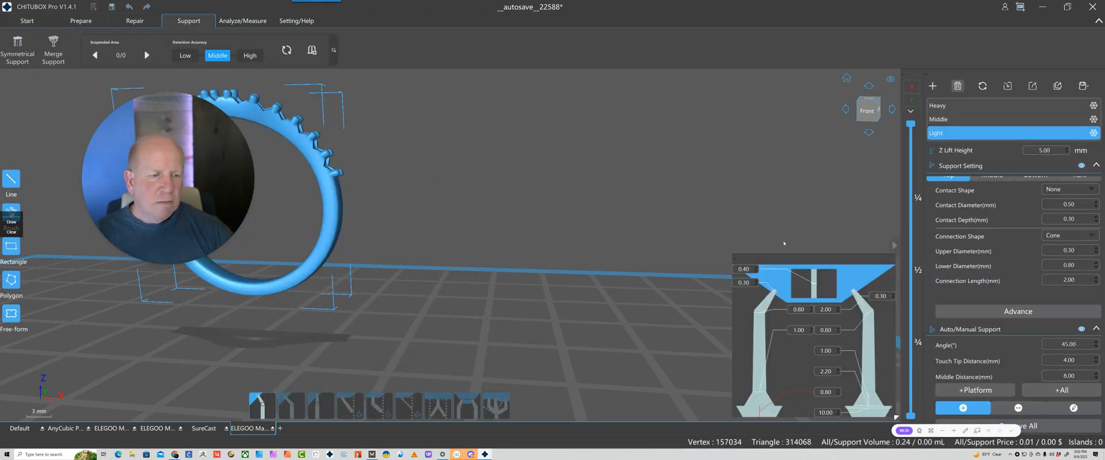
{"action": "left_click", "coordinate": [1073, 394]}
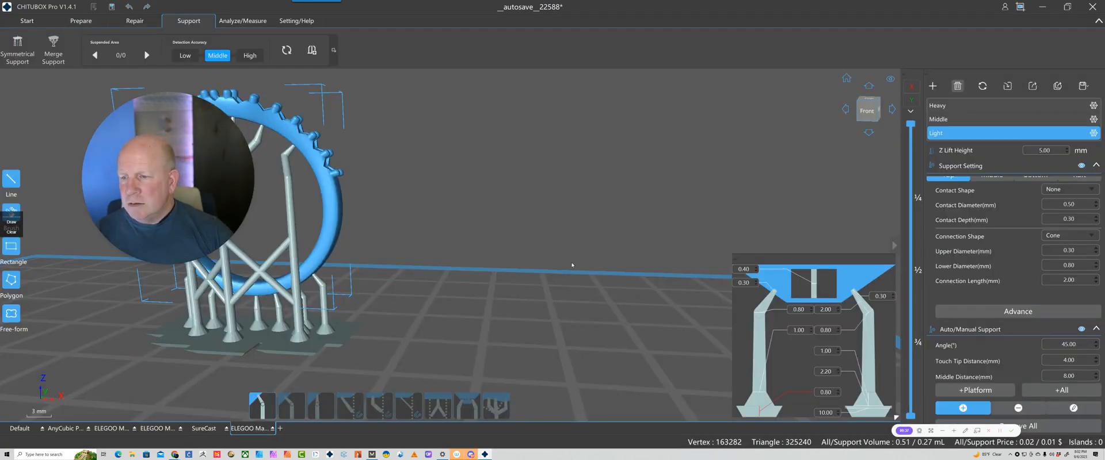
{"action": "right_click_drag", "start_coordinate": [573, 264], "coordinate": [609, 253]}
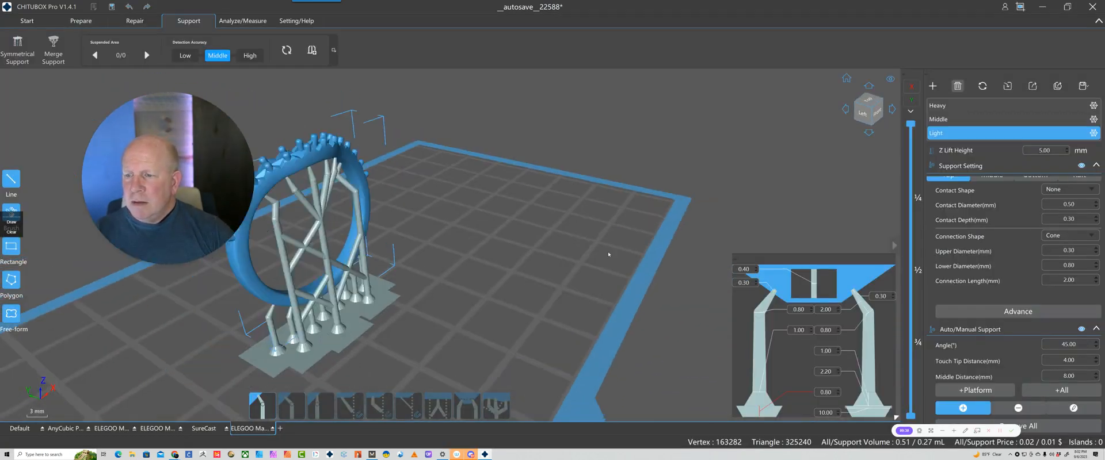
{"action": "scroll", "coordinate": [569, 270], "scroll_direction": "down", "scroll_amount": 5}
{"action": "scroll", "coordinate": [470, 295], "scroll_direction": "up", "scroll_amount": 6}
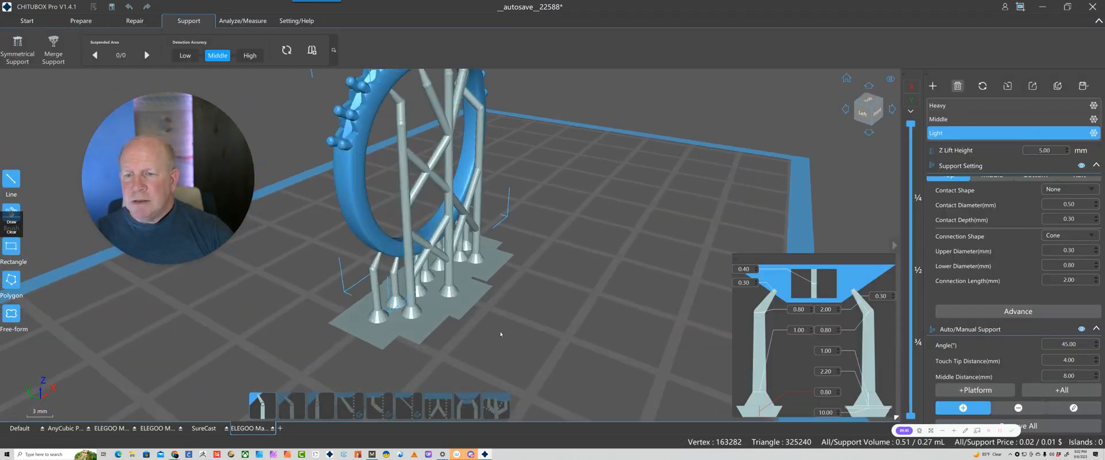
Step: Remove all the automatically generated Light supports from the second Stauffer profile band (#1)
{"action": "right_click_drag", "start_coordinate": [492, 342], "coordinate": [573, 318]}
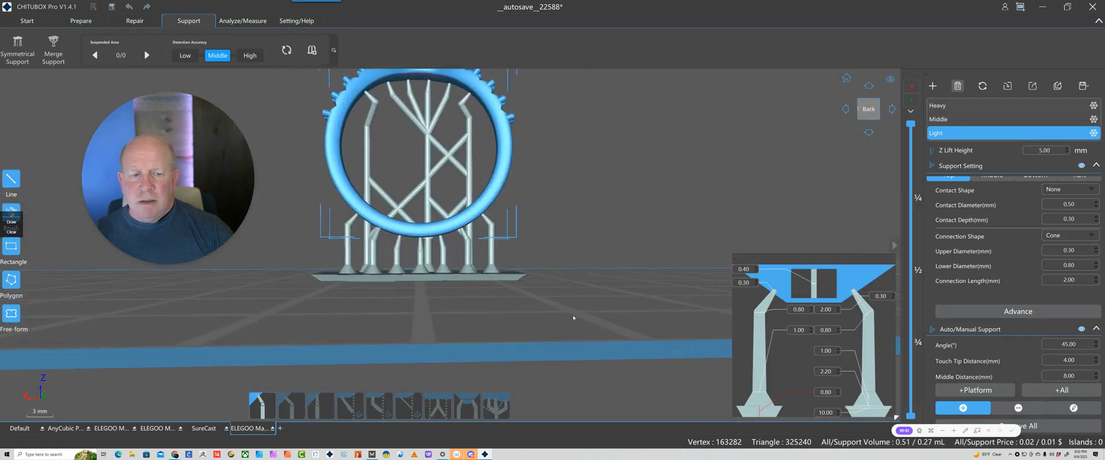
{"action": "scroll", "coordinate": [571, 259], "scroll_direction": "up", "scroll_amount": 2}
{"action": "scroll", "coordinate": [570, 259], "scroll_direction": "down", "scroll_amount": 5}
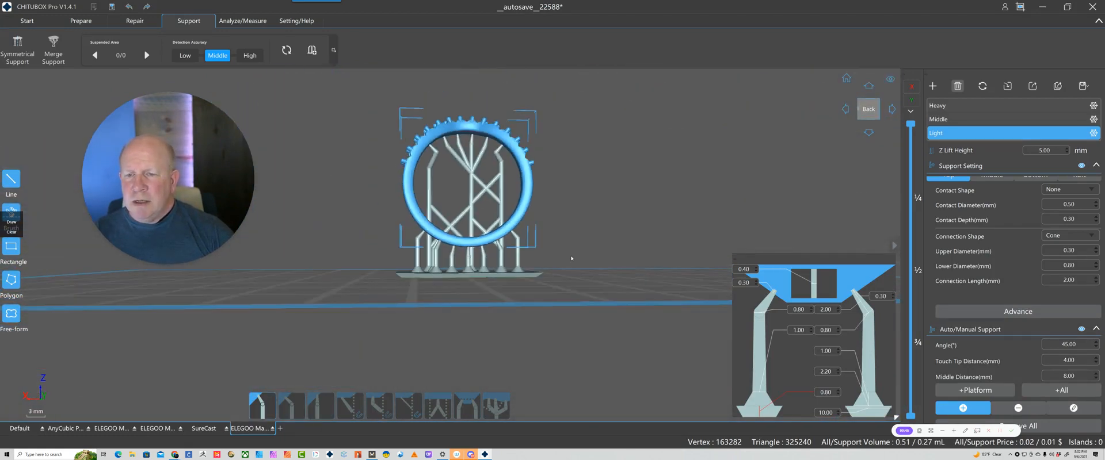
{"action": "right_click_drag", "start_coordinate": [571, 259], "coordinate": [565, 225]}
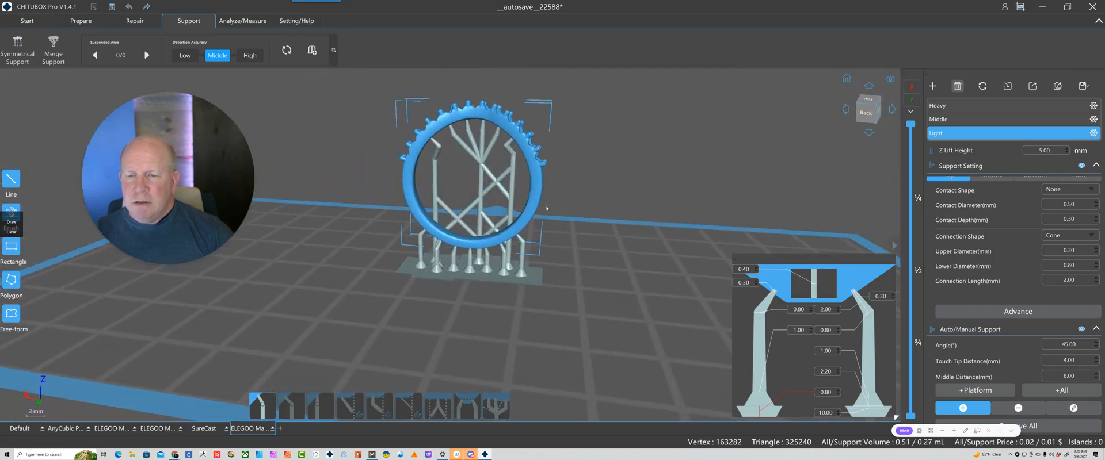
{"action": "scroll", "coordinate": [547, 209], "scroll_direction": "up", "scroll_amount": 3}
{"action": "scroll", "coordinate": [548, 210], "scroll_direction": "down", "scroll_amount": 2}
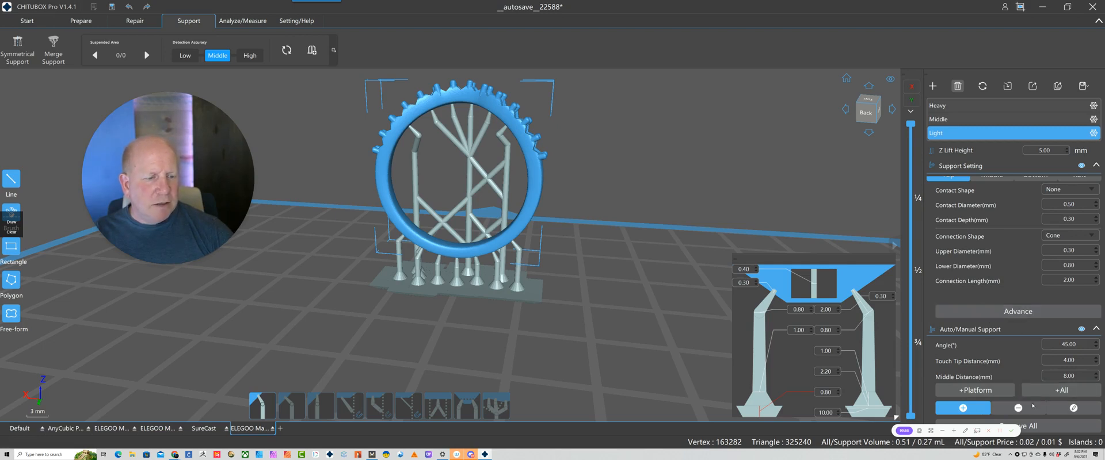
{"action": "left_click", "coordinate": [1030, 426]}
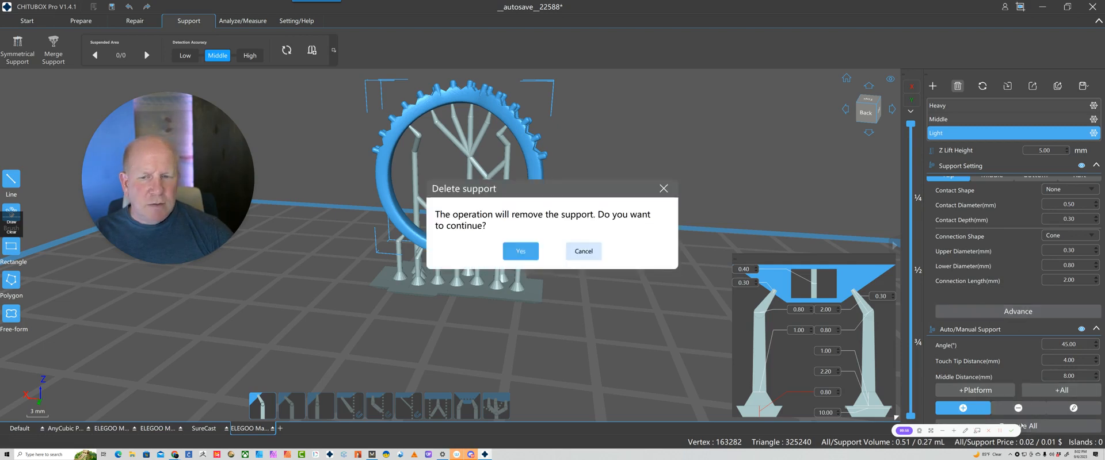
{"action": "left_click", "coordinate": [531, 252]}
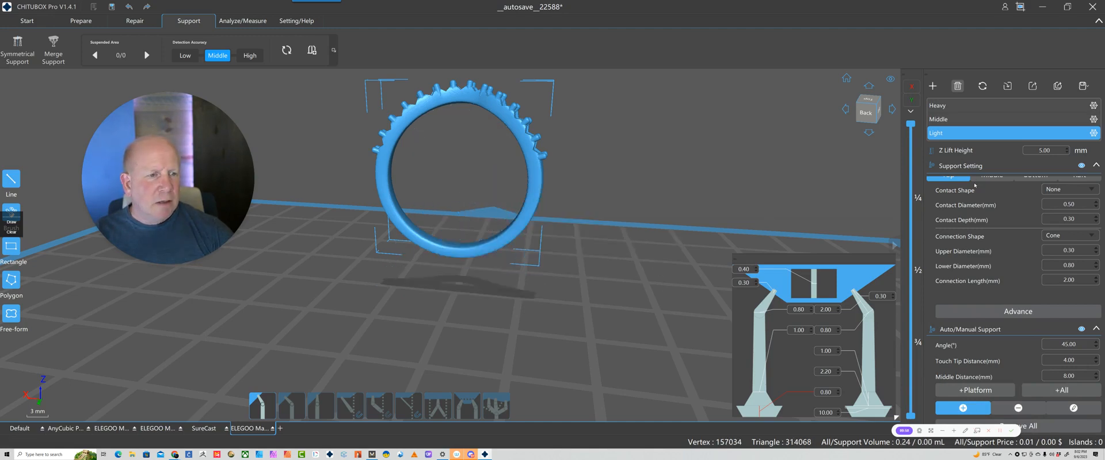
Step: Generate automatic Middle supports across the whole second band and inspect them from the back and side
{"action": "left_click", "coordinate": [979, 119]}
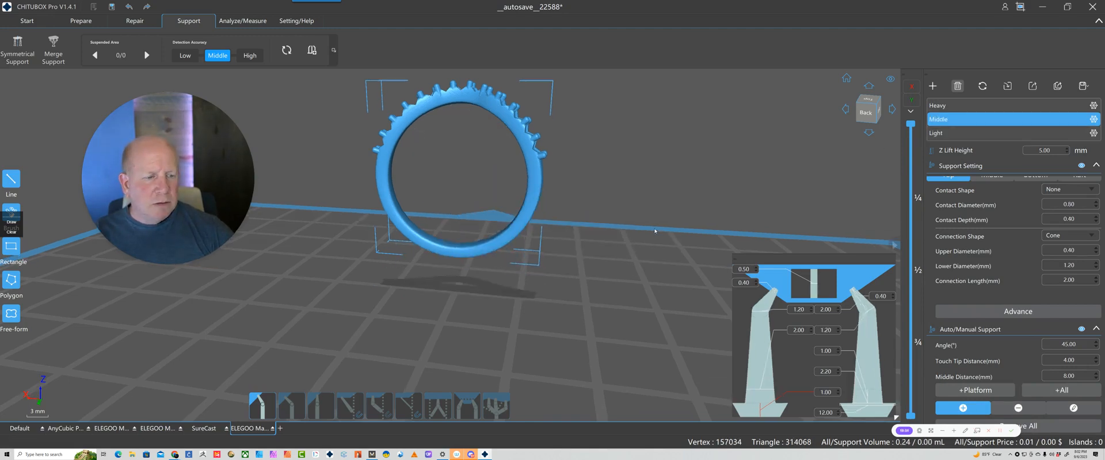
{"action": "right_click_drag", "start_coordinate": [655, 231], "coordinate": [671, 219]}
{"action": "left_click", "coordinate": [1058, 389]}
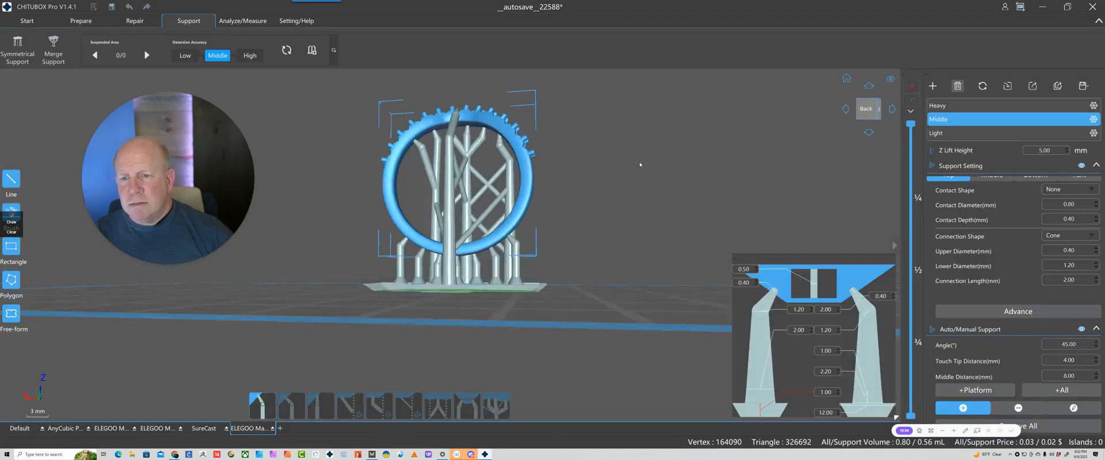
{"action": "right_click_drag", "start_coordinate": [640, 164], "coordinate": [608, 176]}
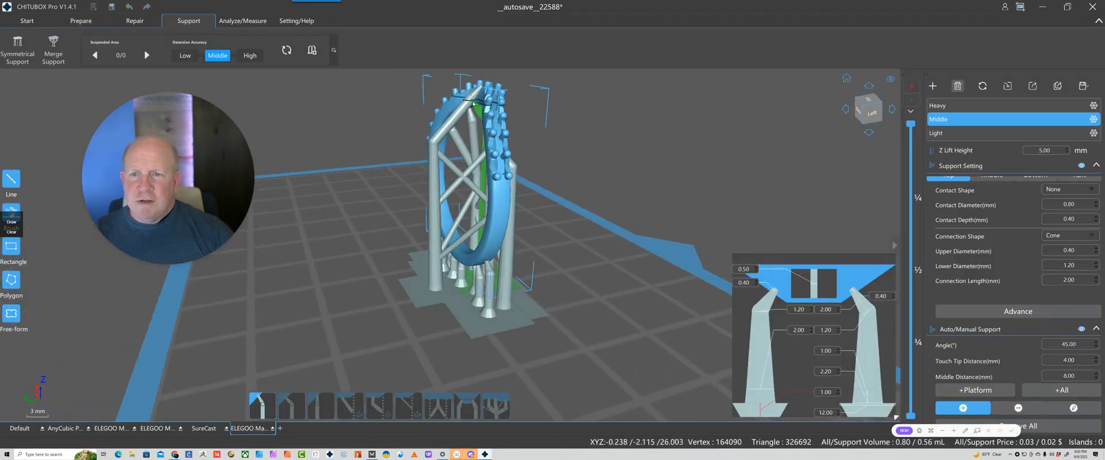
{"action": "mouse_move", "coordinate": [592, 132]}
{"action": "right_mouse_down"}
{"action": "mouse_move", "coordinate": [584, 158]}
{"action": "mouse_move", "coordinate": [594, 123]}
{"action": "right_mouse_up"}
{"action": "left_click_drag", "start_coordinate": [593, 118], "coordinate": [593, 164]}
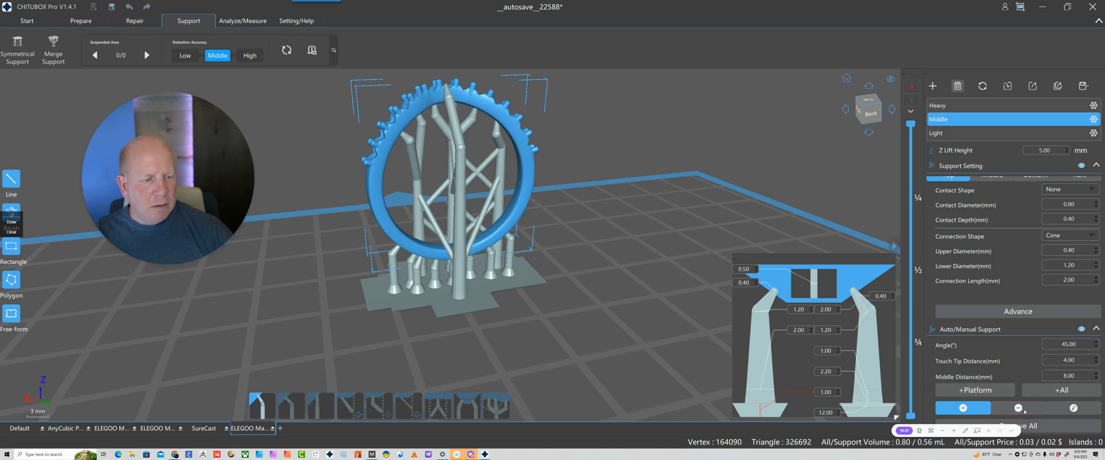
Step: Delete the tall cross-braced support standing outside the second band, on the side away from the other tall supports
{"action": "left_click", "coordinate": [1018, 408]}
{"action": "right_click_drag", "start_coordinate": [645, 284], "coordinate": [597, 249]}
{"action": "scroll", "coordinate": [489, 253], "scroll_direction": "up", "scroll_amount": 5}
{"action": "right_click_drag", "start_coordinate": [493, 257], "coordinate": [467, 225]}
{"action": "scroll", "coordinate": [502, 279], "scroll_direction": "down", "scroll_amount": 10}
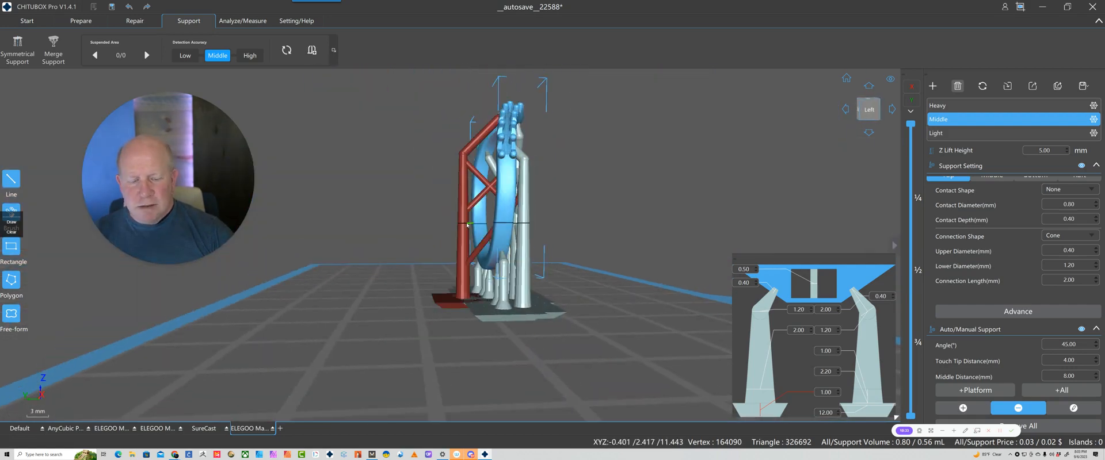
{"action": "left_click", "coordinate": [466, 225]}
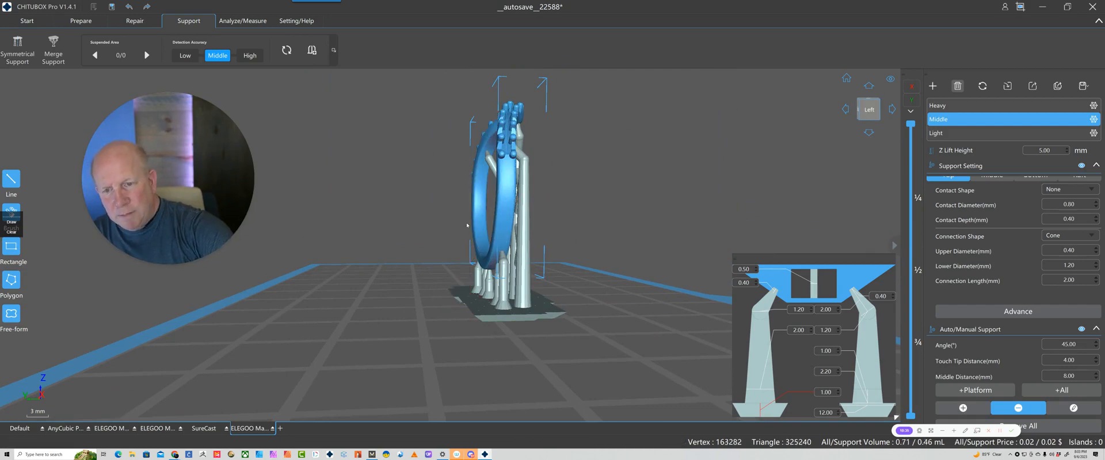
Step: Delete the short support that stands out from the row beneath the second band
{"action": "scroll", "coordinate": [482, 288], "scroll_direction": "up", "scroll_amount": 10}
{"action": "right_click_drag", "start_coordinate": [481, 288], "coordinate": [477, 260]}
{"action": "scroll", "coordinate": [502, 283], "scroll_direction": "down", "scroll_amount": 2}
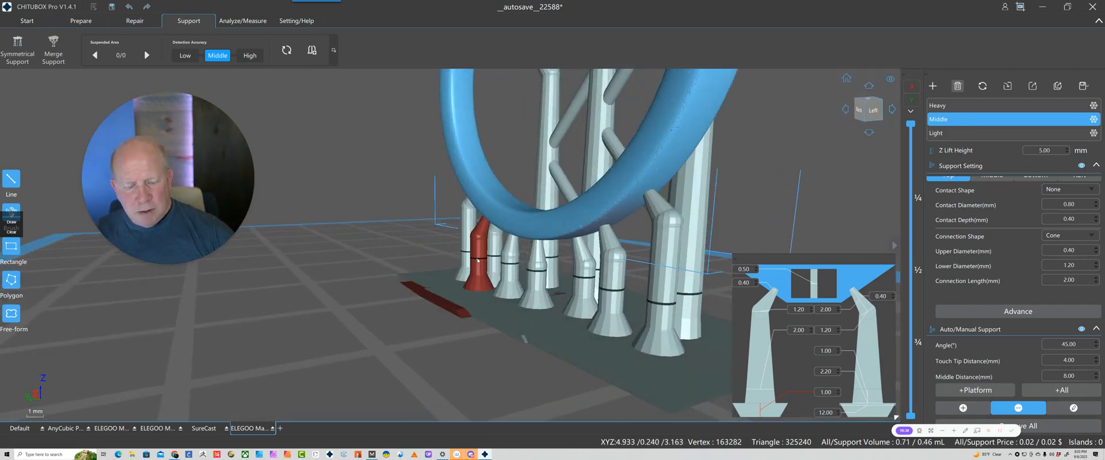
{"action": "left_click", "coordinate": [479, 259]}
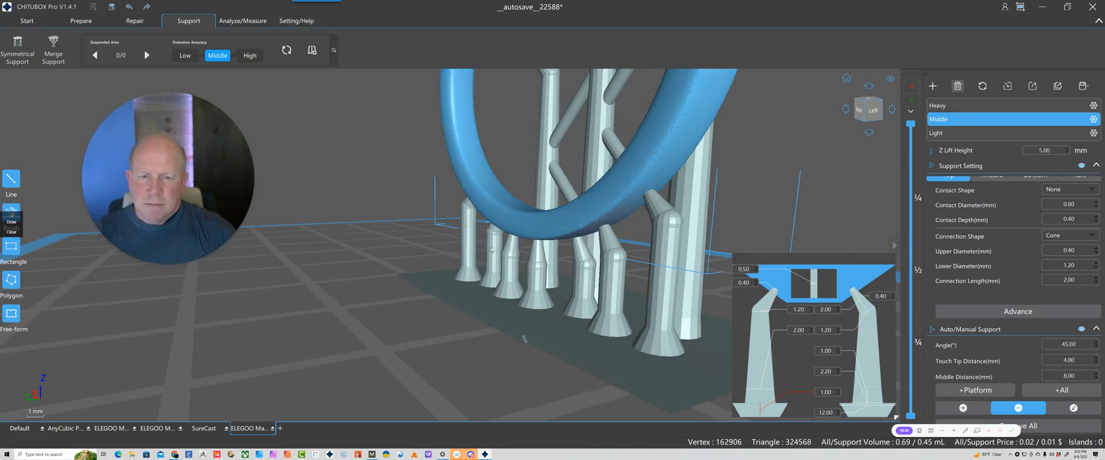
{"action": "scroll", "coordinate": [491, 249], "scroll_direction": "down", "scroll_amount": 10}
{"action": "right_click_drag", "start_coordinate": [491, 250], "coordinate": [475, 357]}
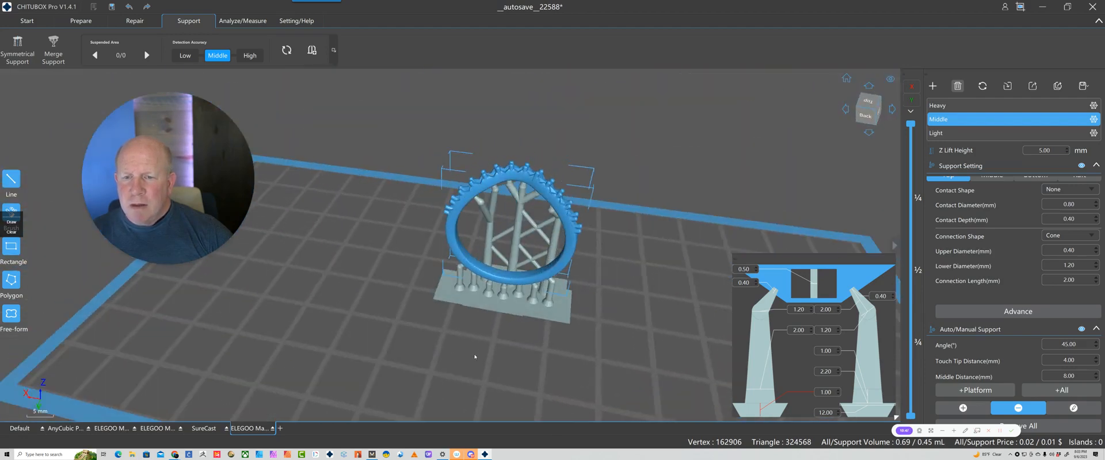
Step: Select the first Stauffer profile band (#0) and generate automatic Middle supports across the whole model
{"action": "left_click", "coordinate": [32, 22]}
{"action": "left_click", "coordinate": [484, 254]}
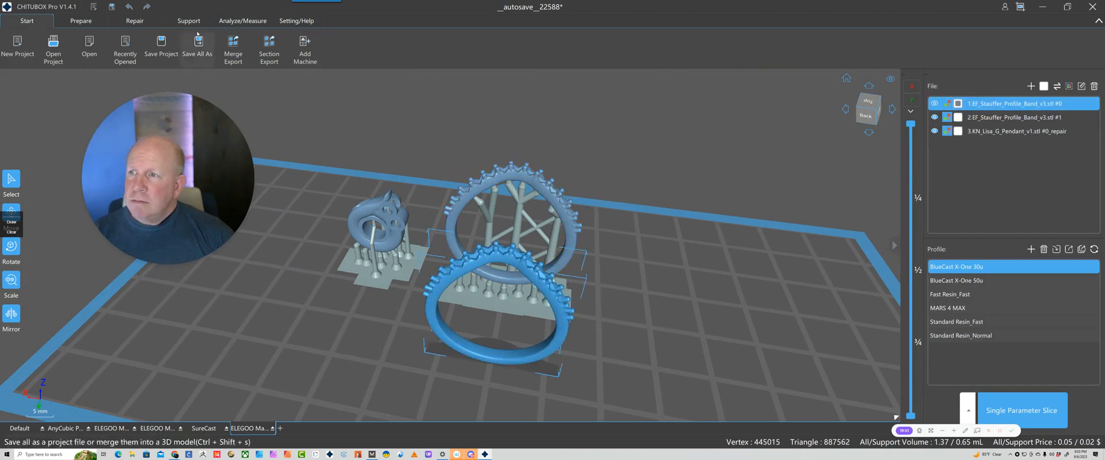
{"action": "right_click_drag", "start_coordinate": [386, 225], "coordinate": [346, 191]}
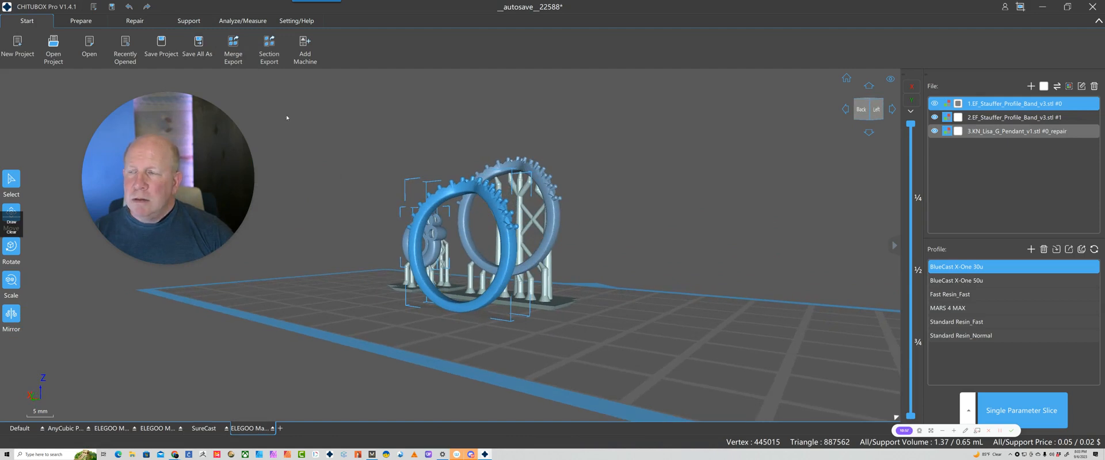
{"action": "left_click", "coordinate": [190, 22]}
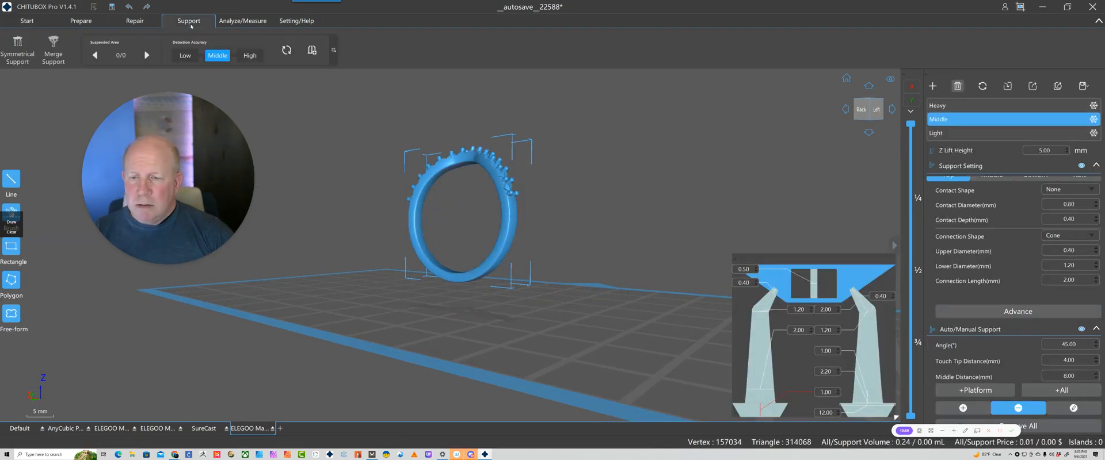
{"action": "right_click_drag", "start_coordinate": [405, 230], "coordinate": [451, 234]}
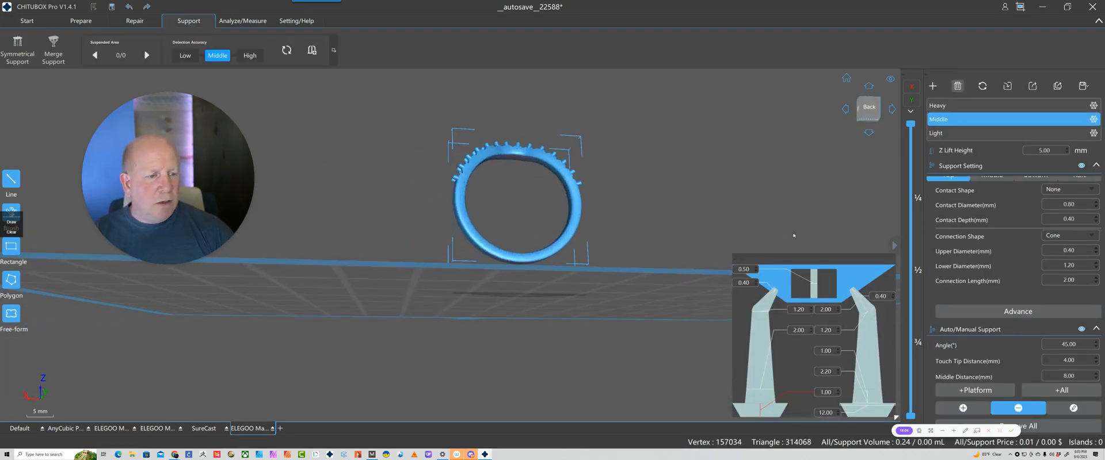
{"action": "left_click", "coordinate": [1062, 391]}
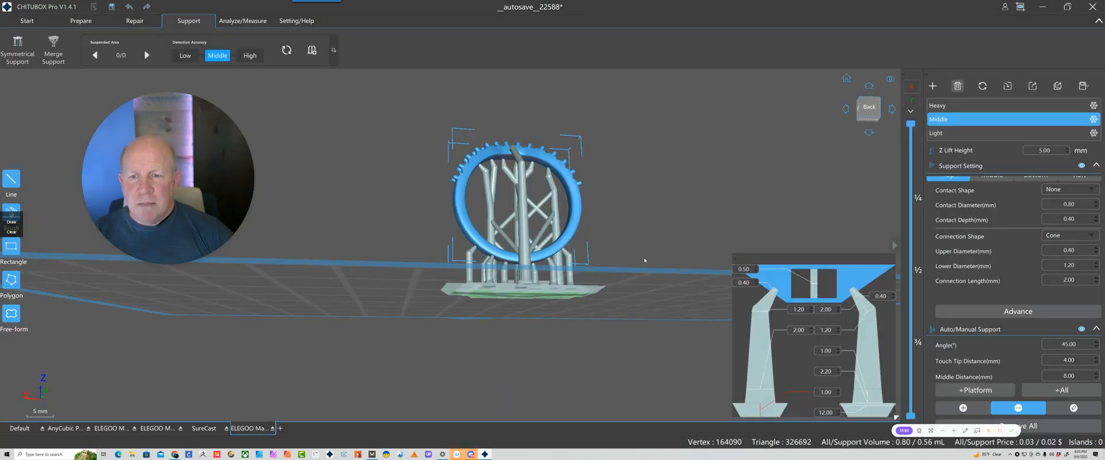
Step: Delete the first band's tall outer cross-braced support and the short support standing out from the row beneath the ring
{"action": "right_click_drag", "start_coordinate": [636, 264], "coordinate": [562, 240]}
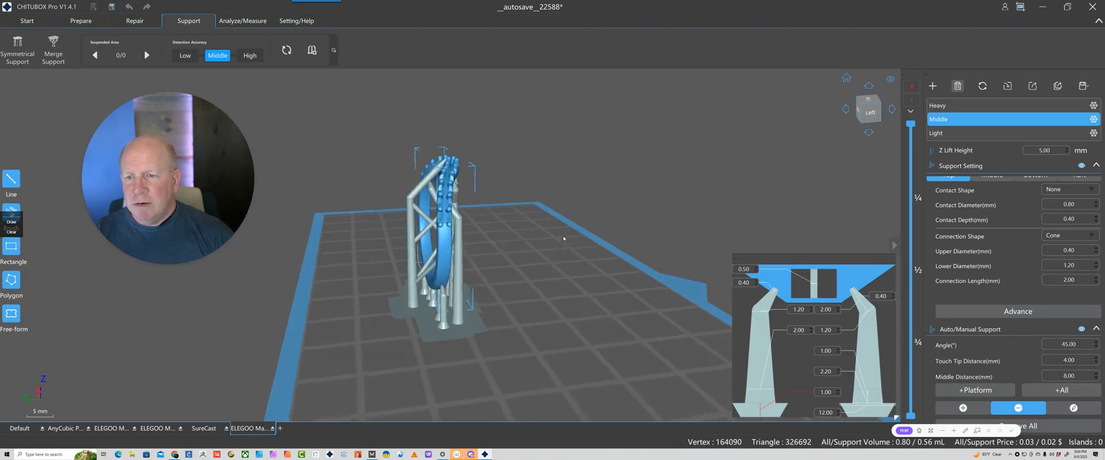
{"action": "left_click", "coordinate": [411, 198]}
{"action": "right_click_drag", "start_coordinate": [357, 235], "coordinate": [496, 232]}
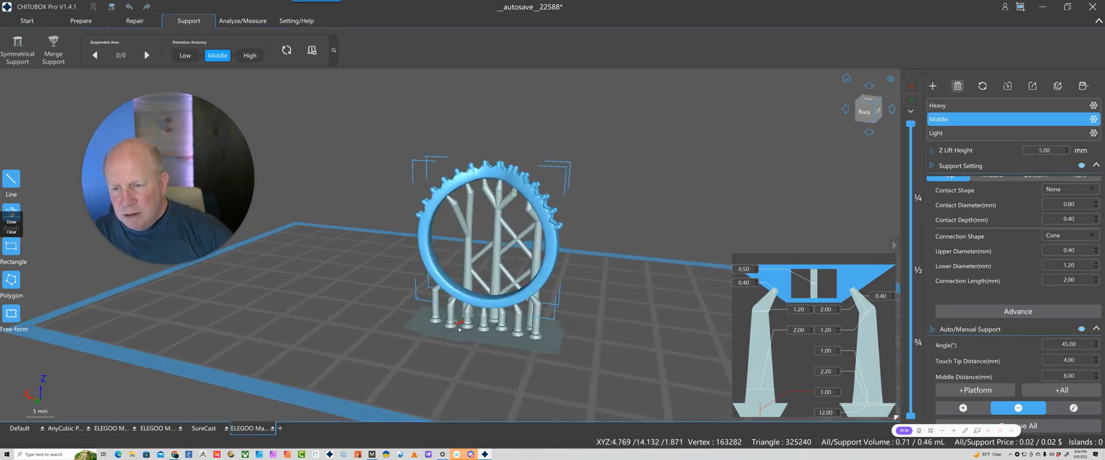
{"action": "left_click", "coordinate": [452, 326]}
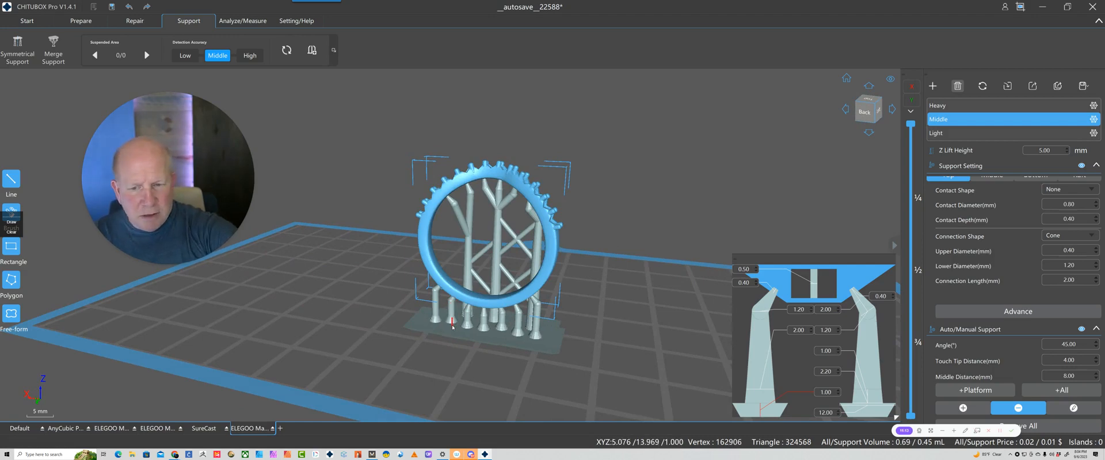
{"action": "right_click_drag", "start_coordinate": [526, 321], "coordinate": [625, 302]}
{"action": "scroll", "coordinate": [625, 298], "scroll_direction": "up", "scroll_amount": 2}
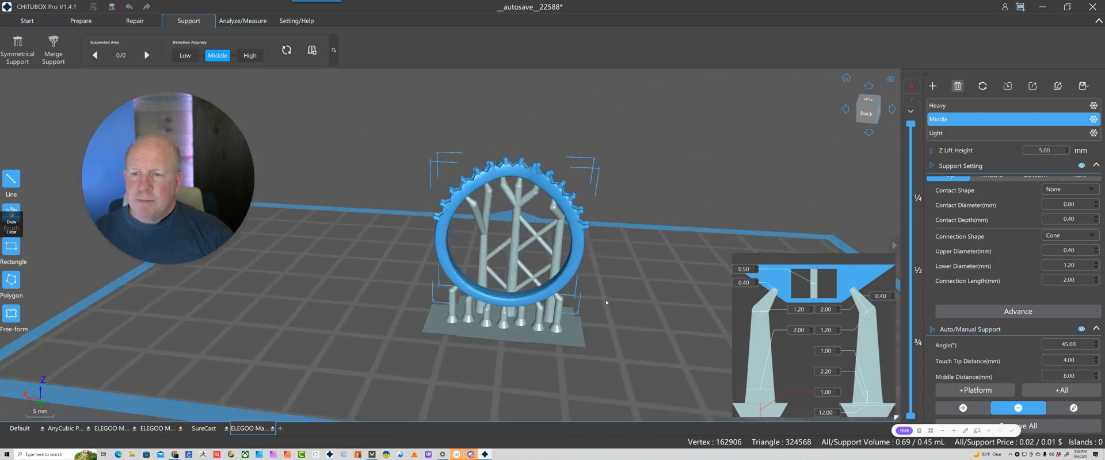
Step: Return to the full build plate and slice all three models with the BlueCast X-One 30u profile
{"action": "left_click", "coordinate": [33, 21]}
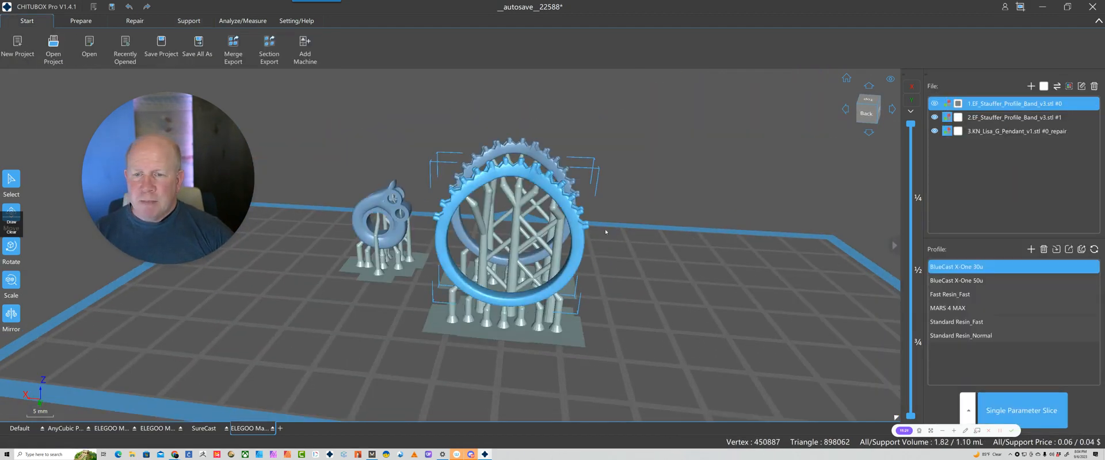
{"action": "mouse_move", "coordinate": [648, 214]}
{"action": "right_mouse_down"}
{"action": "mouse_move", "coordinate": [665, 255]}
{"action": "mouse_move", "coordinate": [643, 203]}
{"action": "right_mouse_up"}
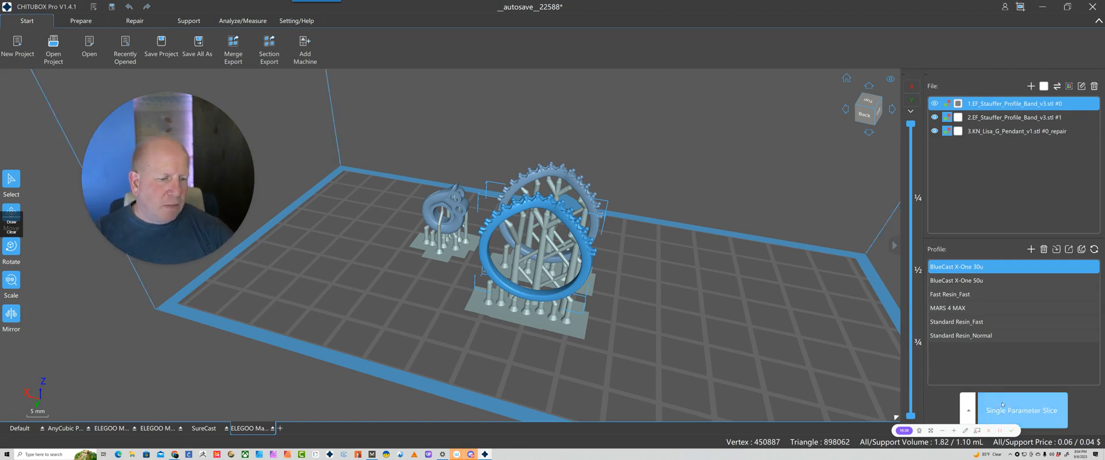
{"action": "left_click", "coordinate": [1017, 409]}
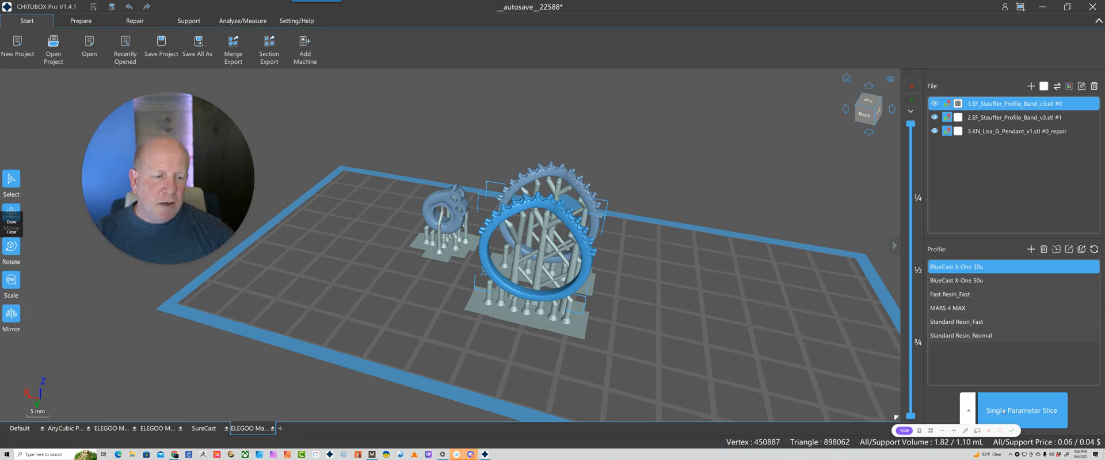
{"action": "left_click", "coordinate": [1035, 420]}
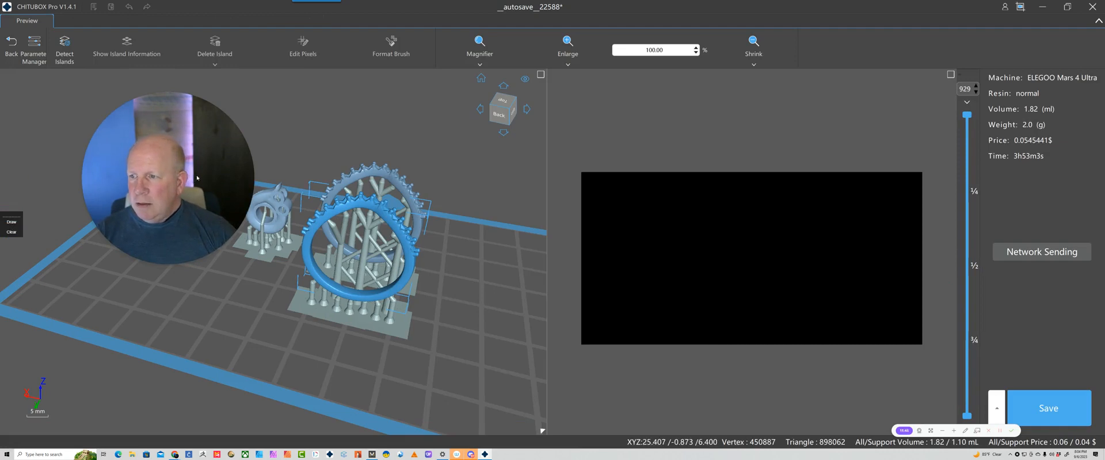
Step: Preview the sliced layers, lowering the upper layer limit to 913 and sweeping the lower limit up and back to the base layers
{"action": "left_click_drag", "start_coordinate": [194, 170], "coordinate": [143, 152]}
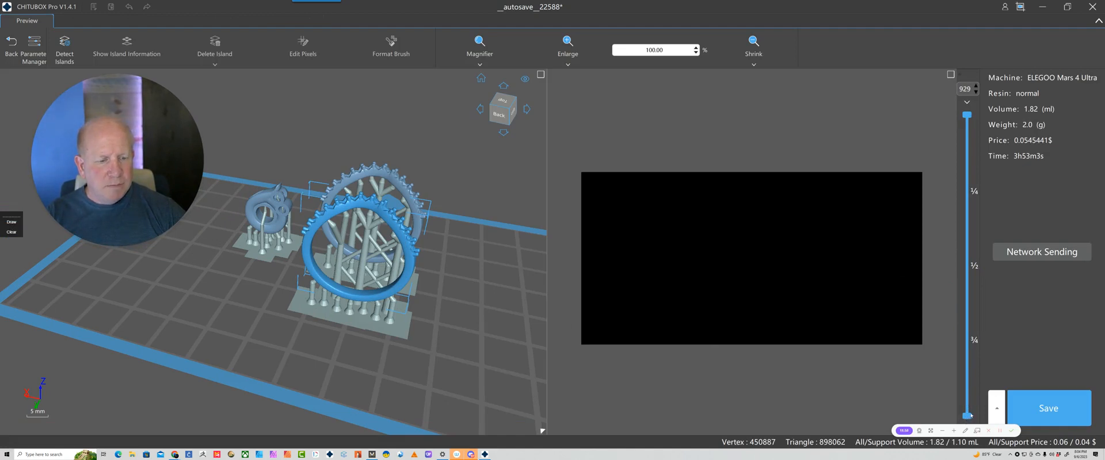
{"action": "left_click_drag", "start_coordinate": [967, 116], "coordinate": [967, 121]}
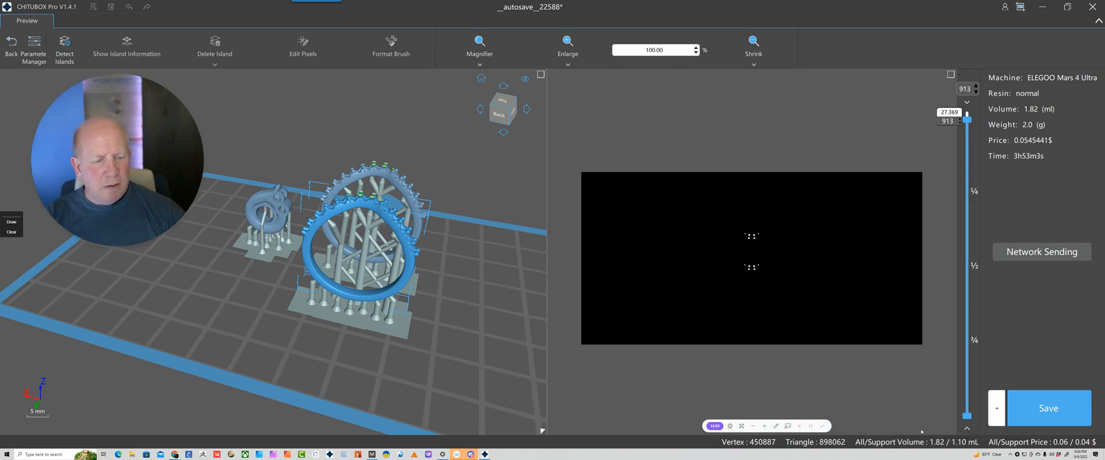
{"action": "left_click", "coordinate": [967, 416]}
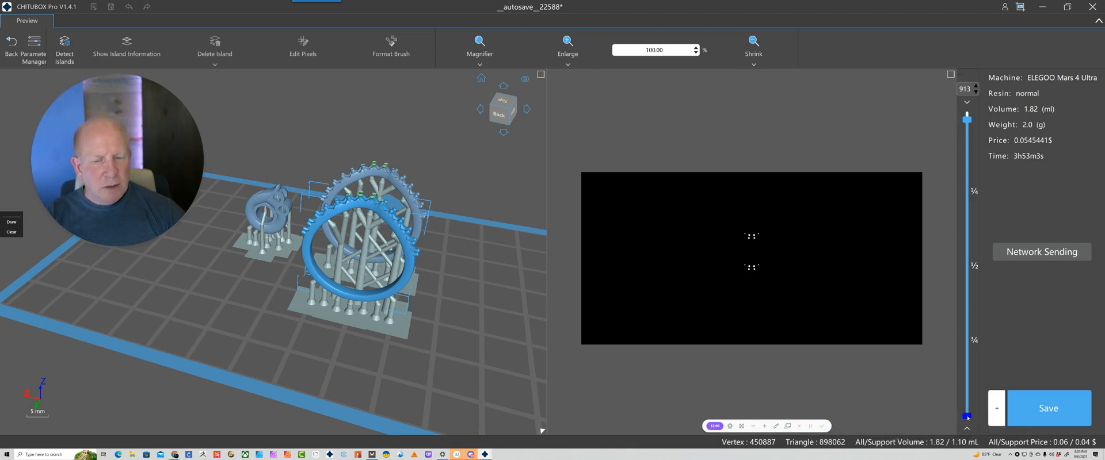
{"action": "left_click_drag", "start_coordinate": [967, 416], "coordinate": [967, 356]}
{"action": "left_click_drag", "start_coordinate": [967, 327], "coordinate": [967, 415]}
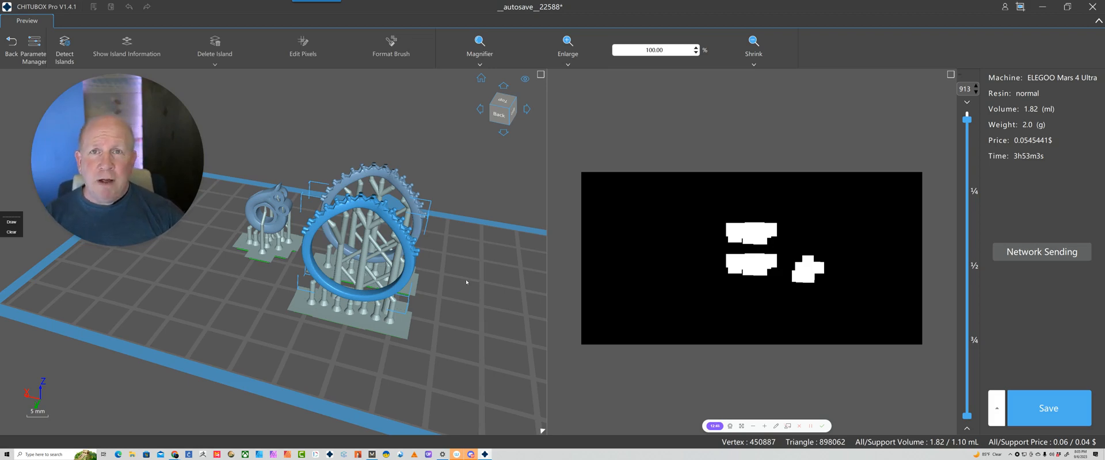
{"action": "left_click", "coordinate": [1042, 253]}
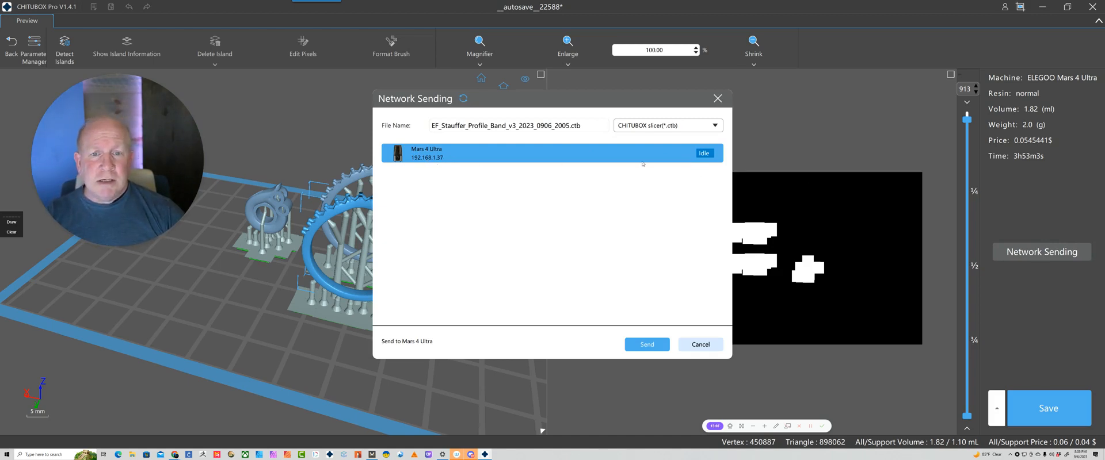
{"action": "left_click", "coordinate": [649, 345]}
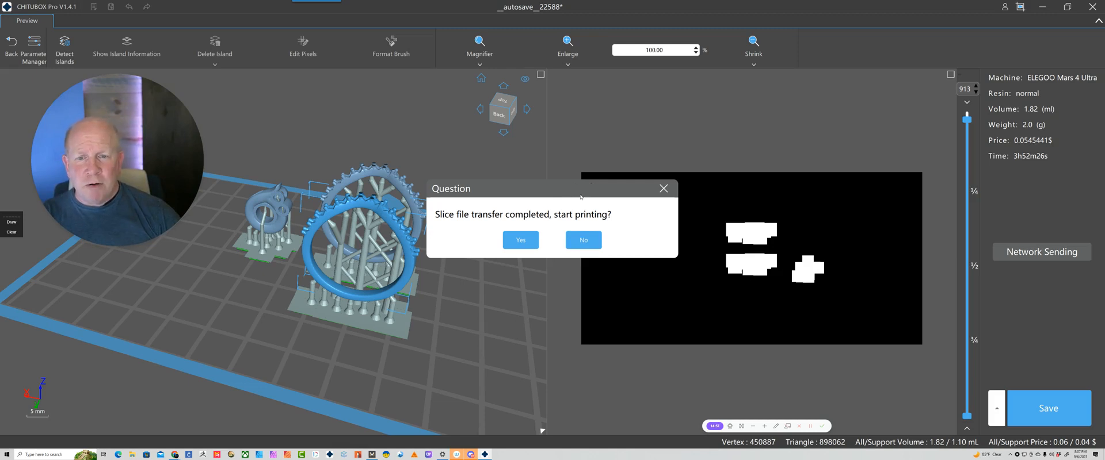
{"action": "left_click_drag", "start_coordinate": [580, 195], "coordinate": [607, 157]}
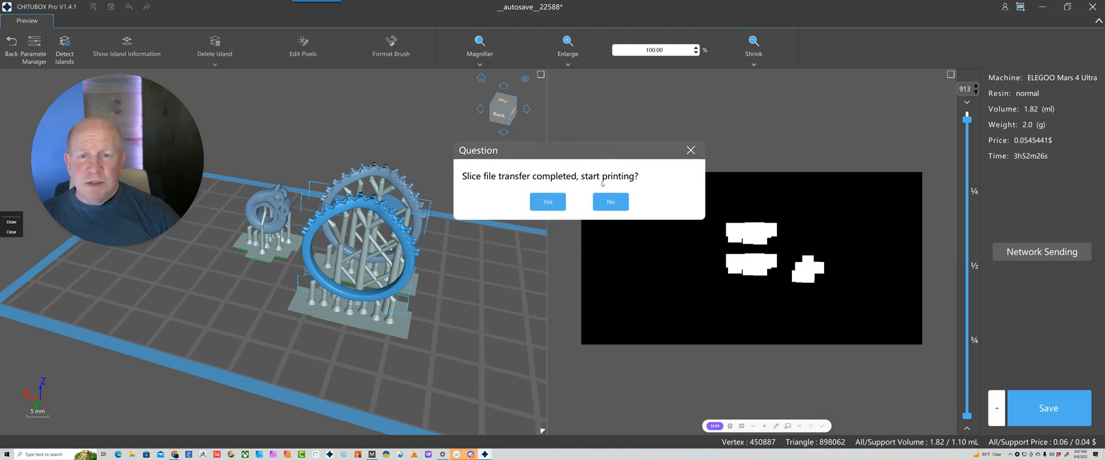
{"action": "left_click_drag", "start_coordinate": [621, 154], "coordinate": [617, 161]}
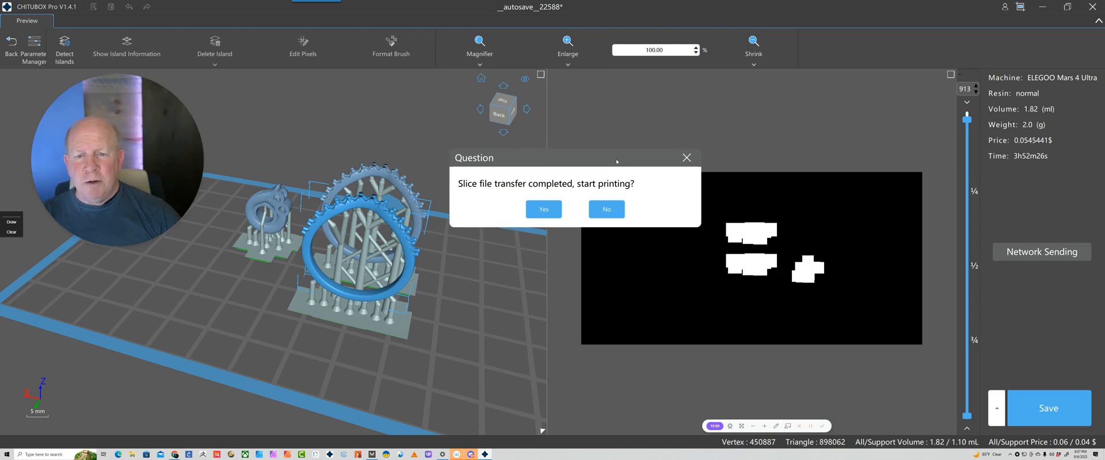
{"action": "left_click", "coordinate": [609, 216]}
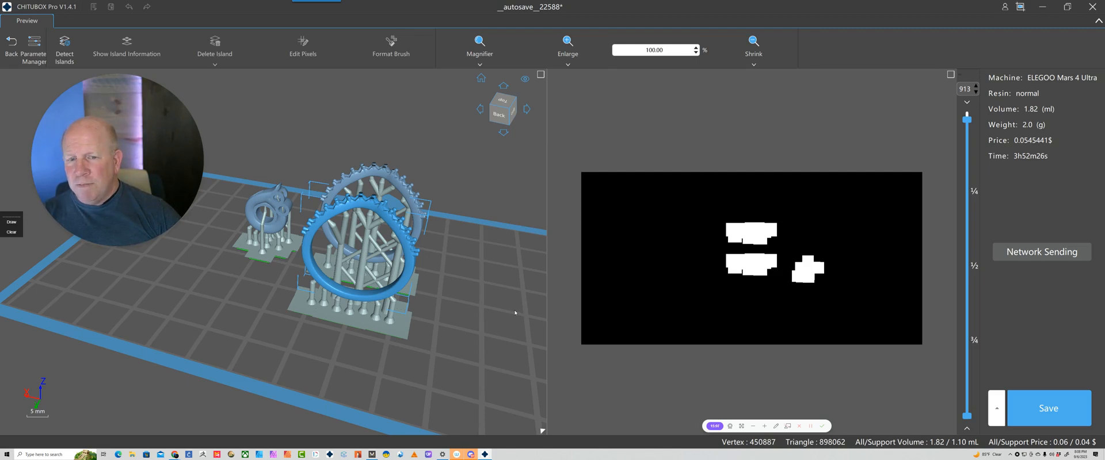